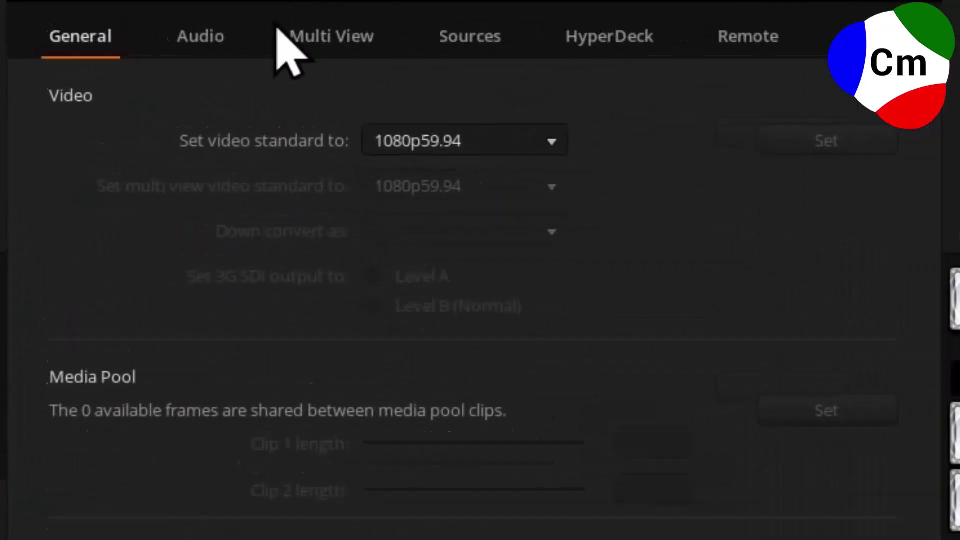
Open the Audio settings and leave Split Audio into separate mono channels enabled for MIC 1 and MIC 2.
left_click(521, 95)
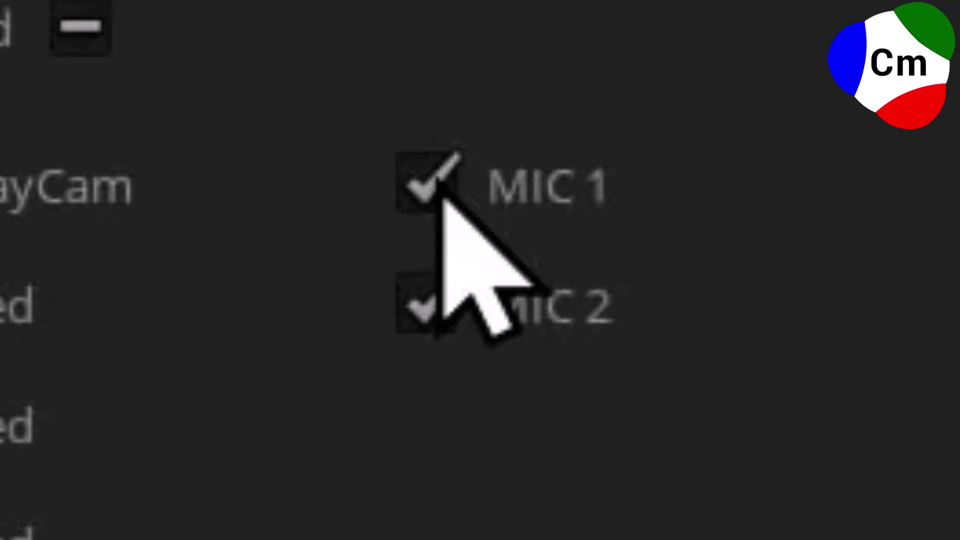
left_click(440, 195)
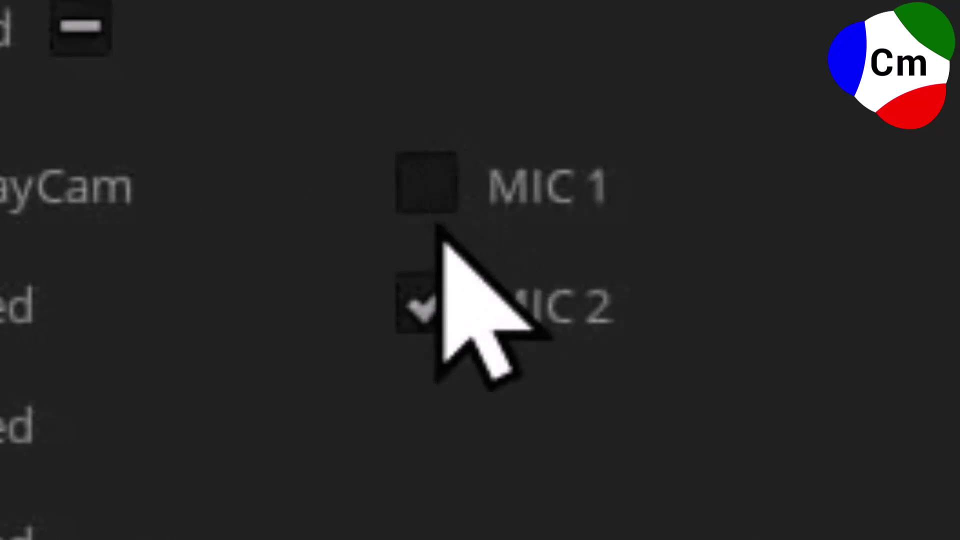
left_click(426, 320)
left_click(426, 315)
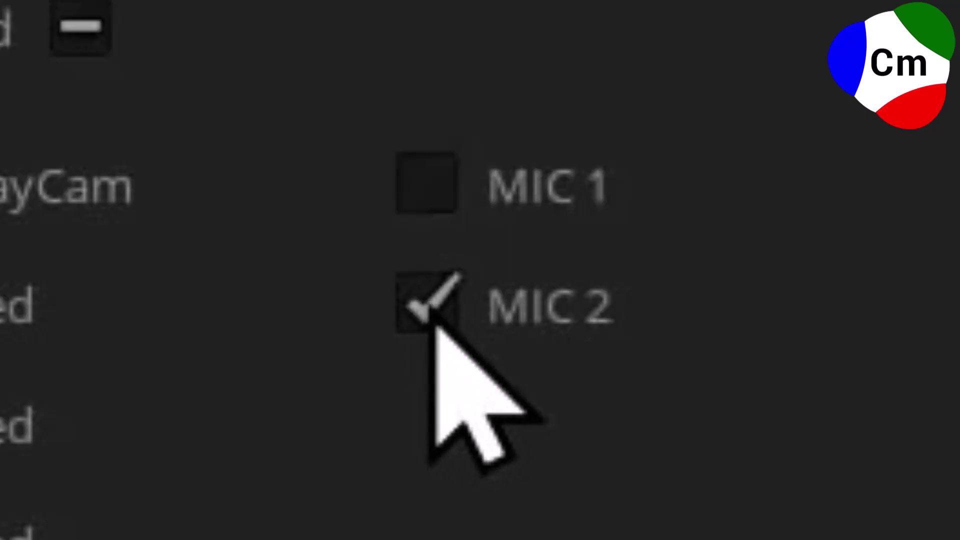
left_click(435, 325)
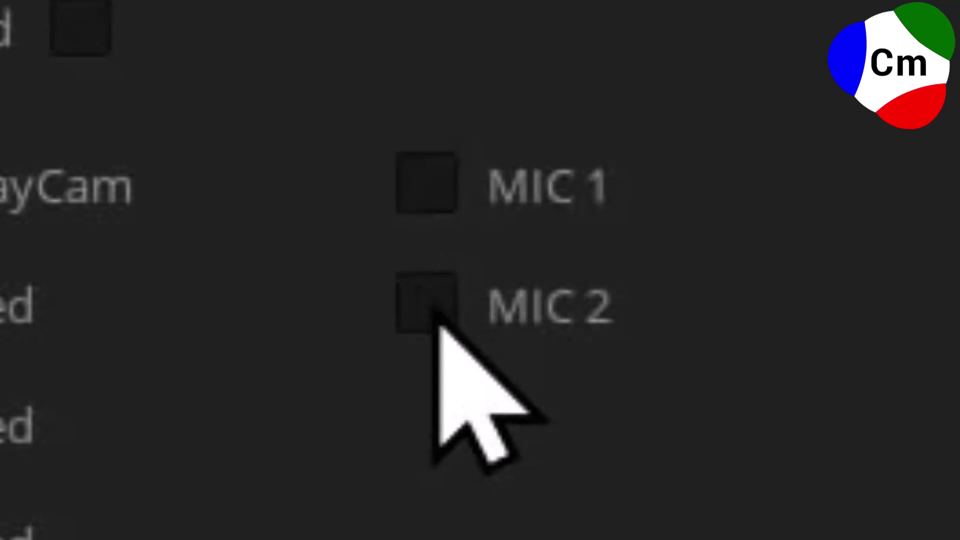
left_click(437, 326)
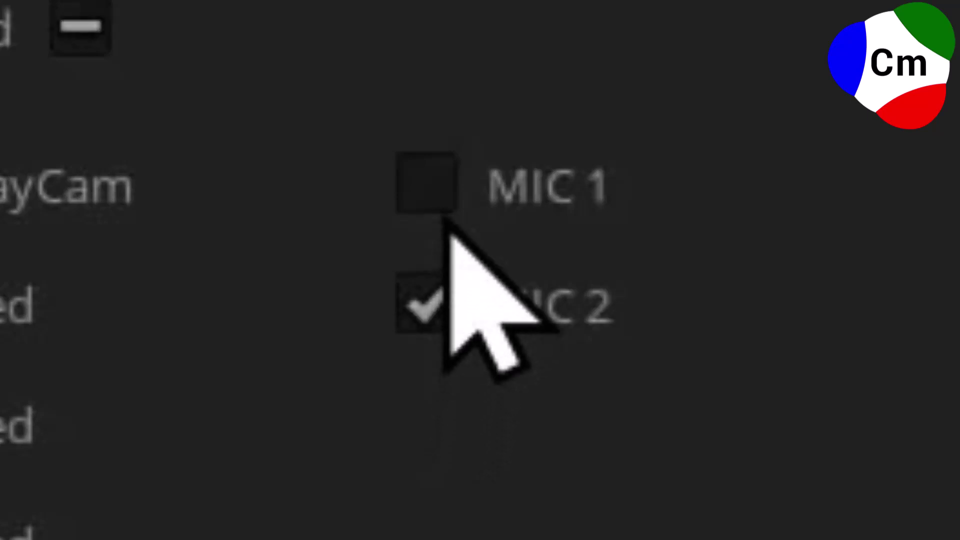
left_click(449, 211)
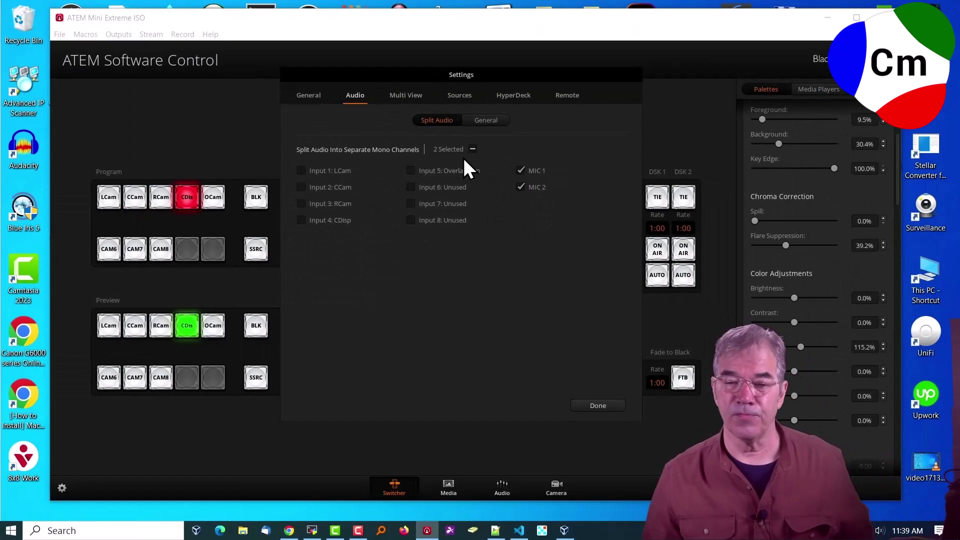
Check the General audio options with MIC 1 and MIC 2 both on Line, then close the settings with Done.
left_click(482, 122)
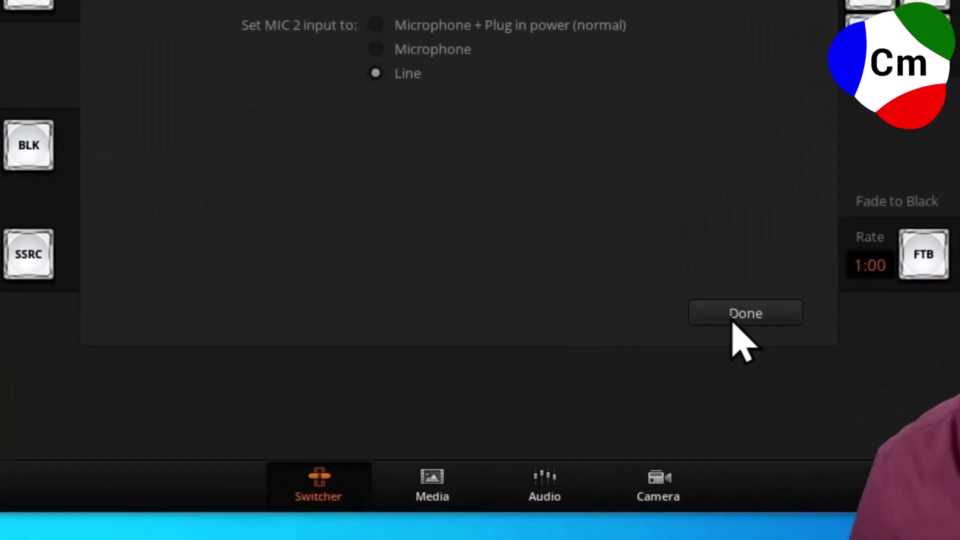
left_click(593, 408)
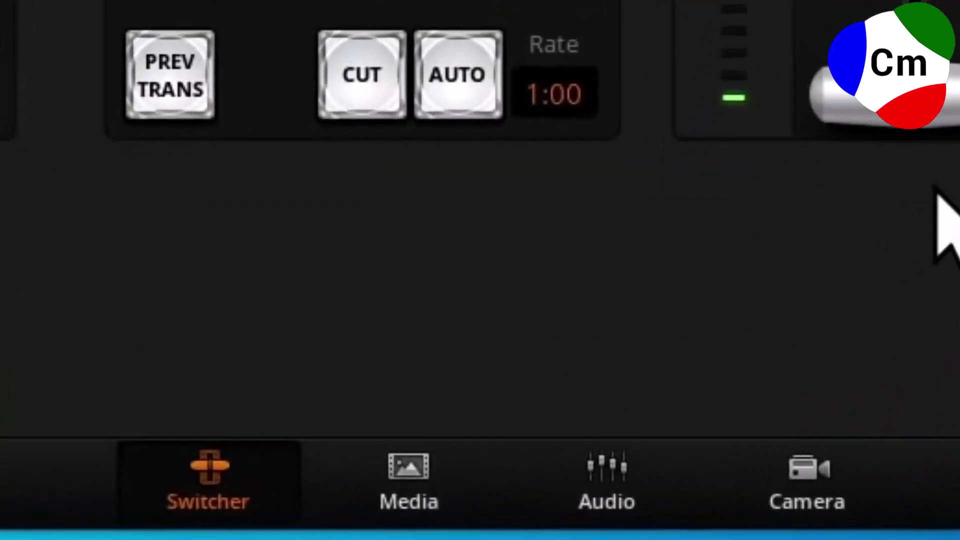
Switch the ATEM window to the Audio mixer showing levels for every camera input and both mics.
left_click(619, 498)
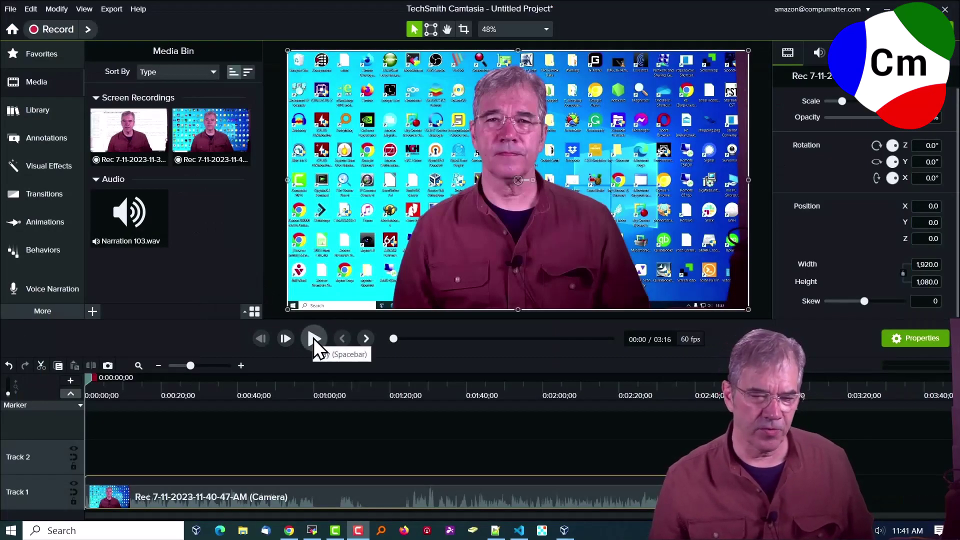
Play the camera recording from the start, then audition it again from about 1:13 to 1:17.
left_click(313, 338)
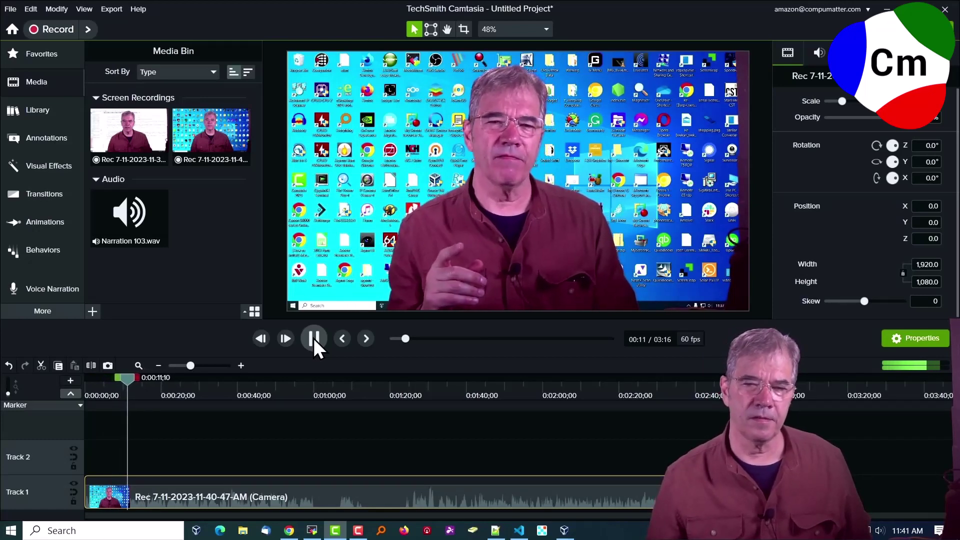
left_click(314, 338)
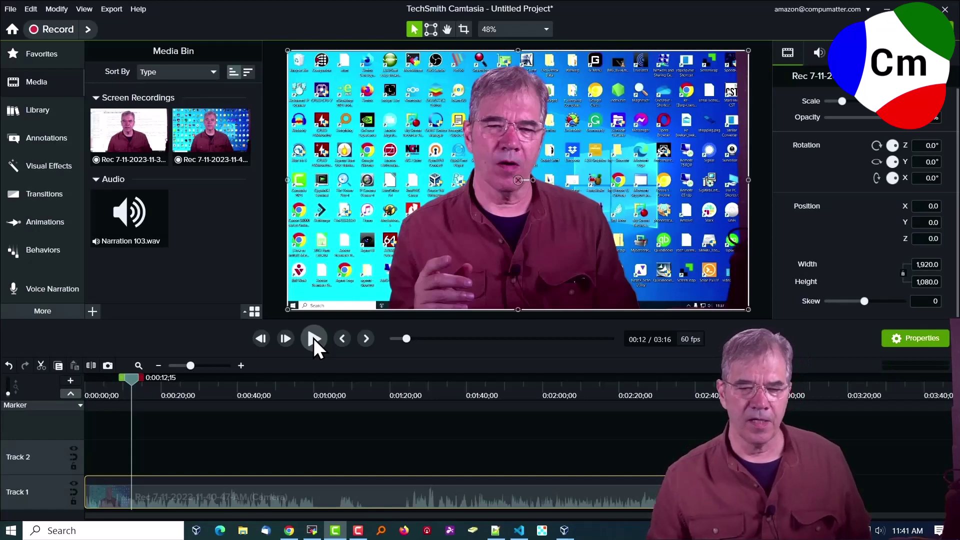
left_click_drag(138, 378, 368, 388)
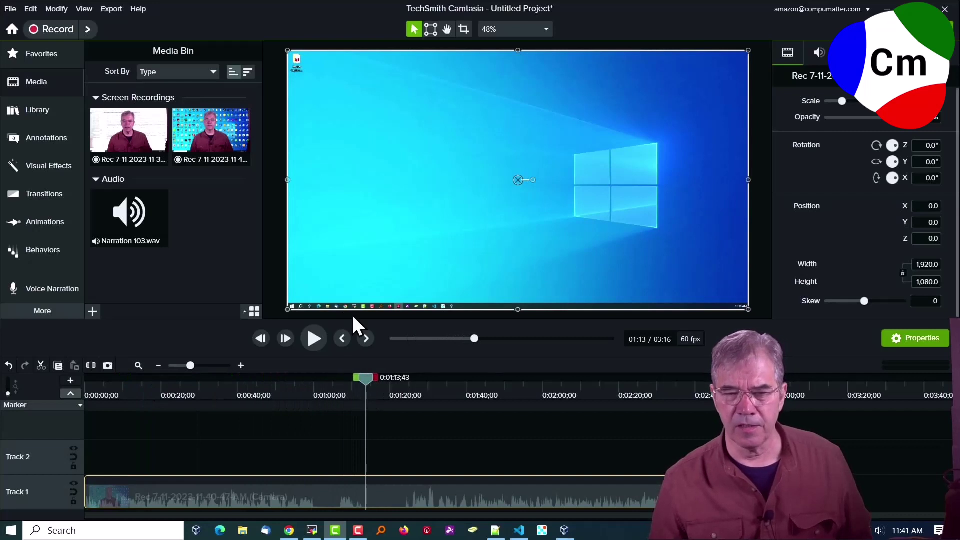
left_click(320, 341)
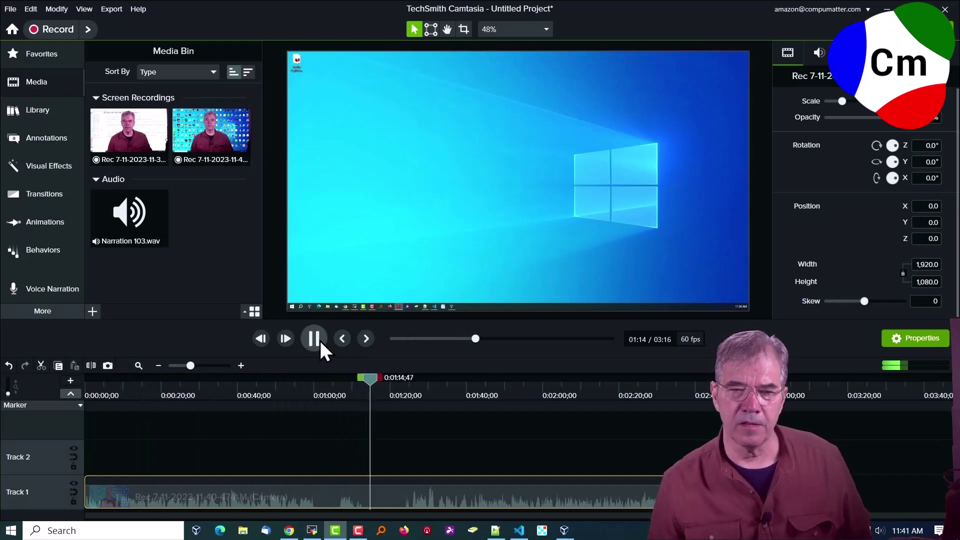
left_click(320, 341)
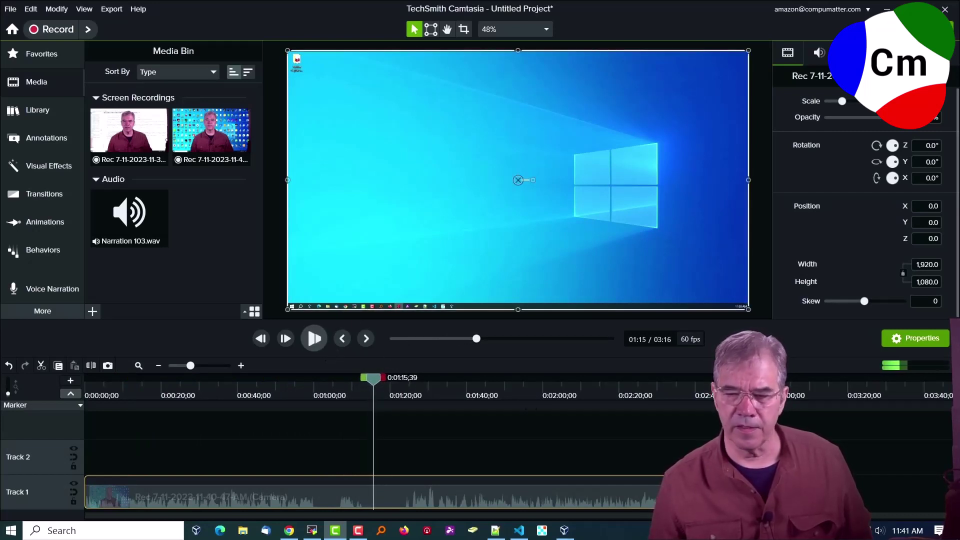
left_click(879, 531)
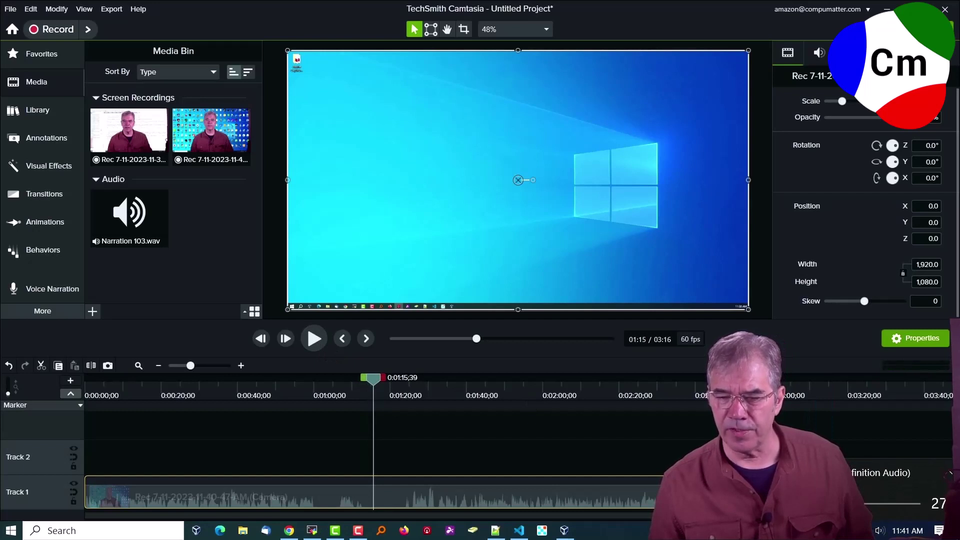
left_click(316, 341)
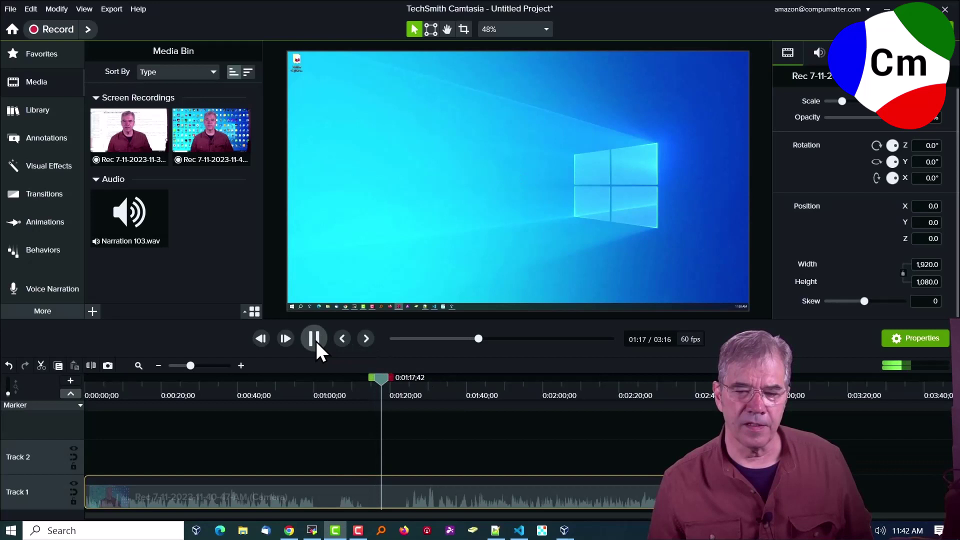
left_click(316, 341)
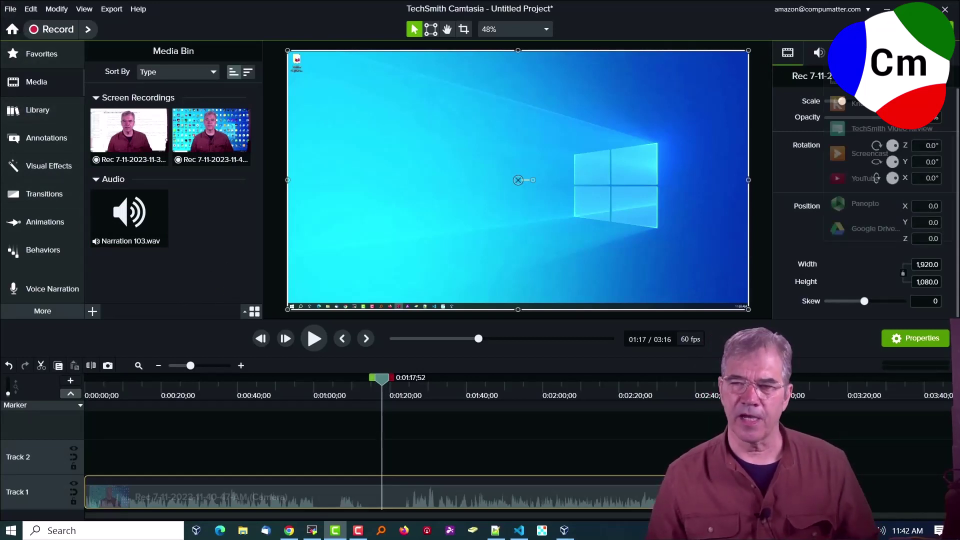
Set up a local-file export as audio-only M4A named testaudio.
left_click(935, 29)
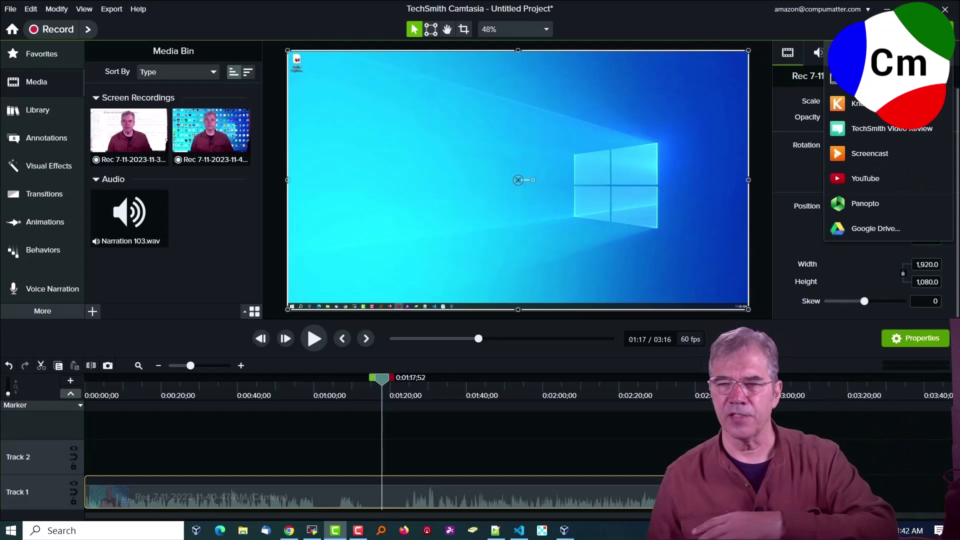
left_click(876, 78)
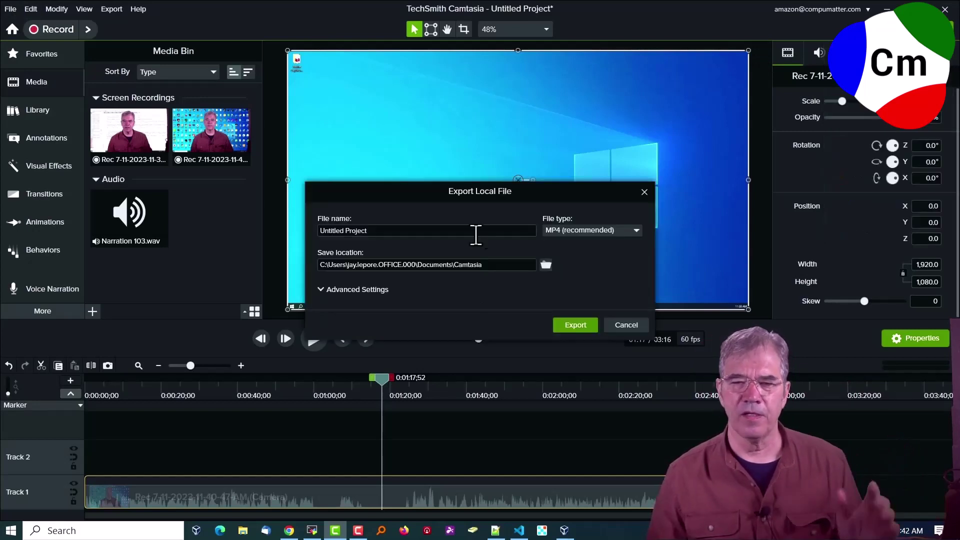
left_click(564, 233)
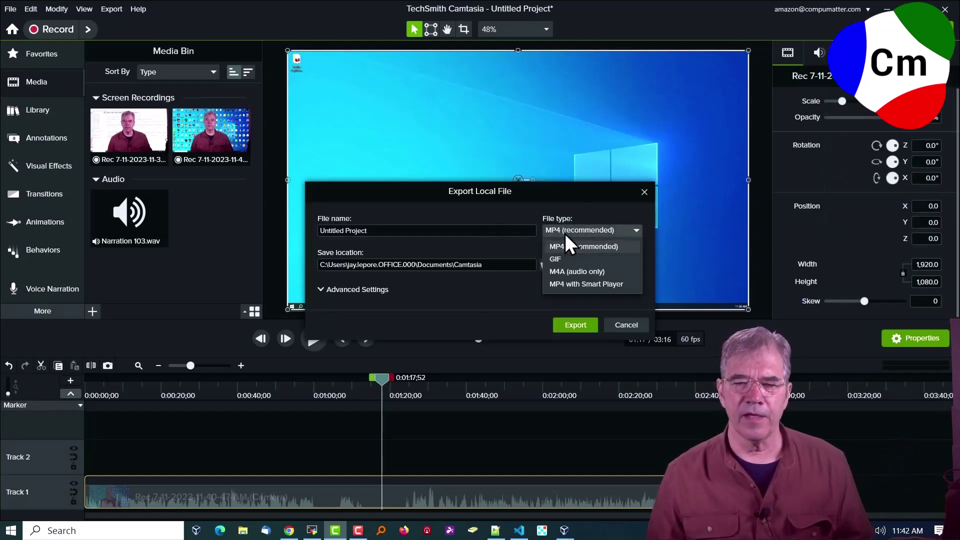
left_click(584, 272)
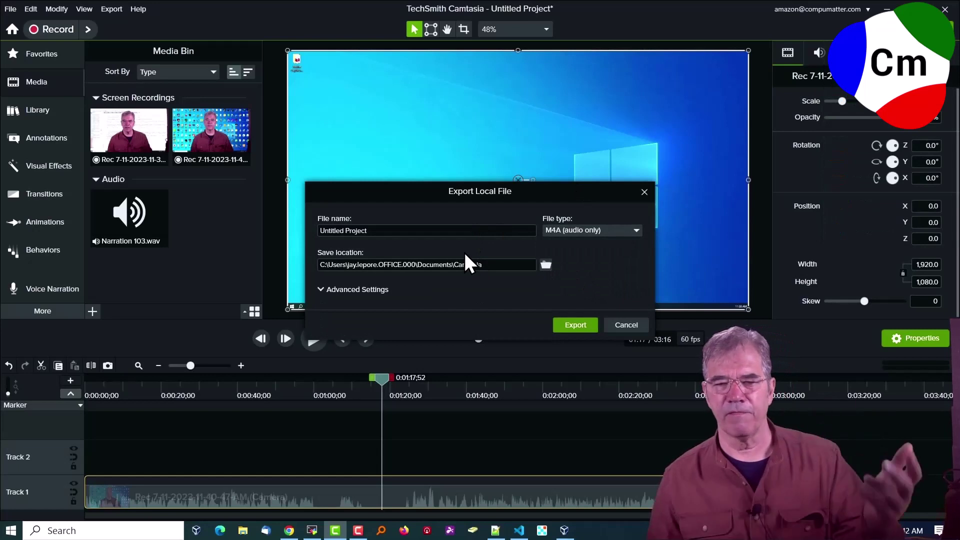
left_click(425, 230)
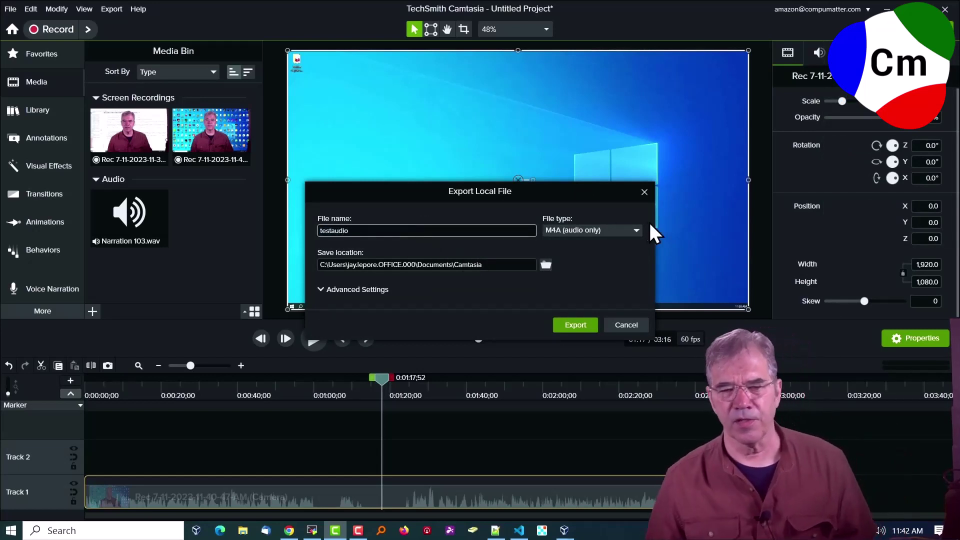
Choose Downloads as the save folder and run the export.
left_click(546, 264)
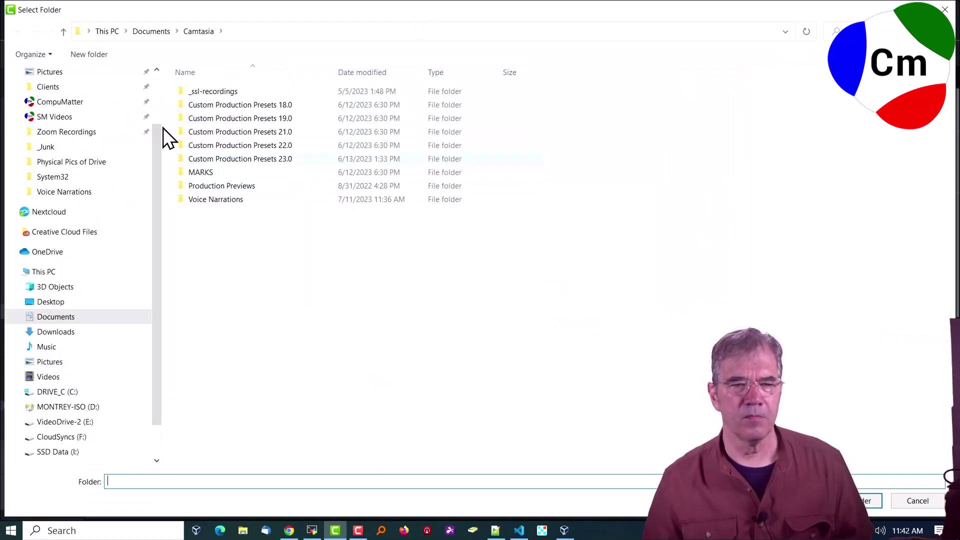
scroll(67, 132, "up", 2)
left_click(55, 112)
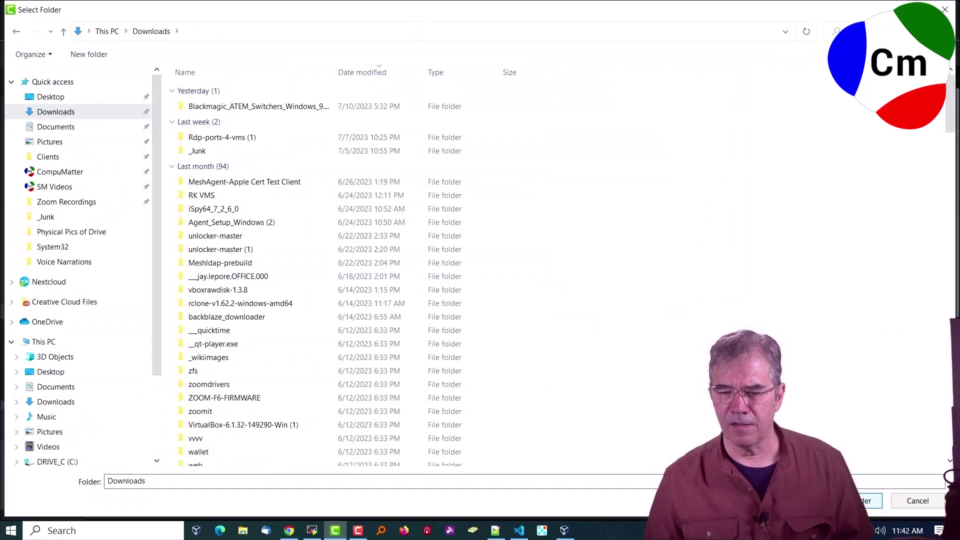
left_click(868, 501)
left_click(580, 328)
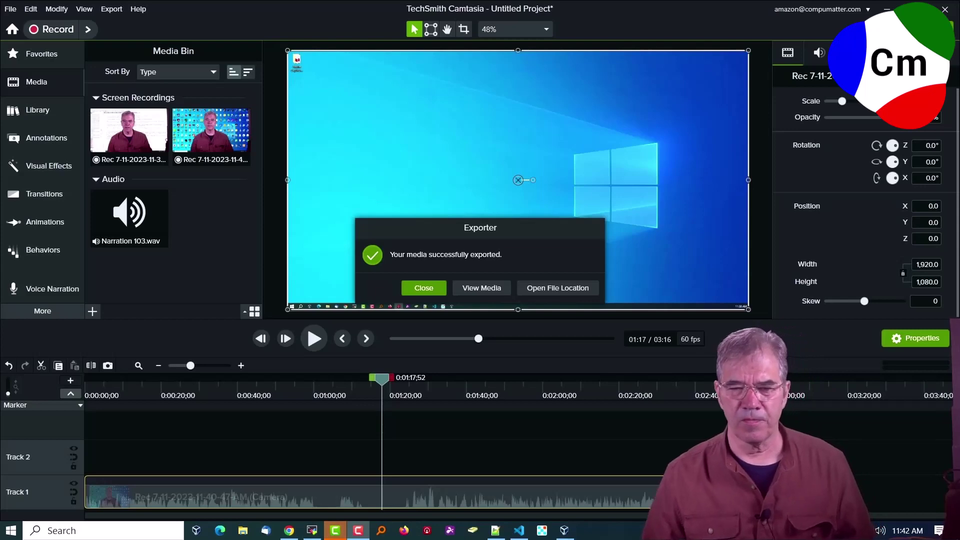
Confirm testaudio.m4a (4,228 KB) is in Downloads, then launch Audacity from the Start search.
left_click(540, 288)
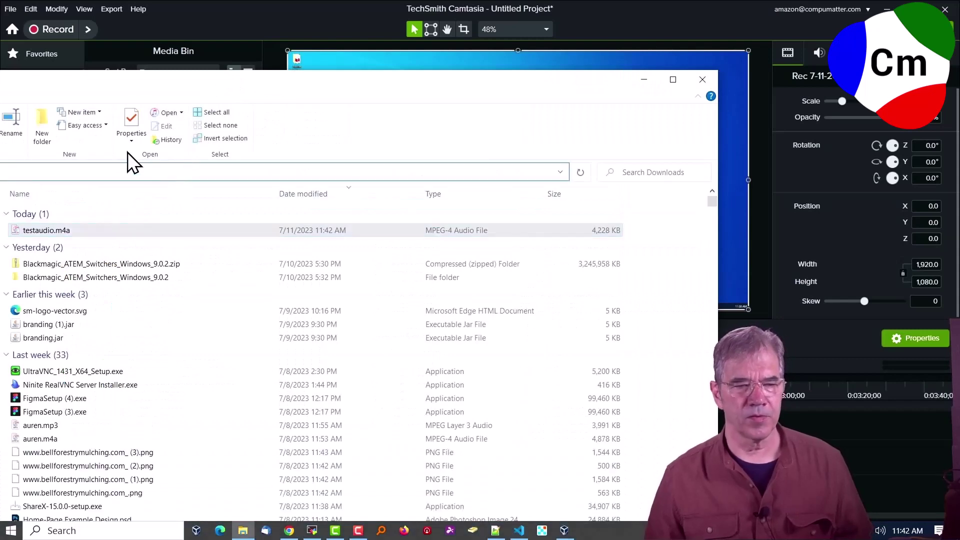
left_click_drag(205, 89, 385, 114)
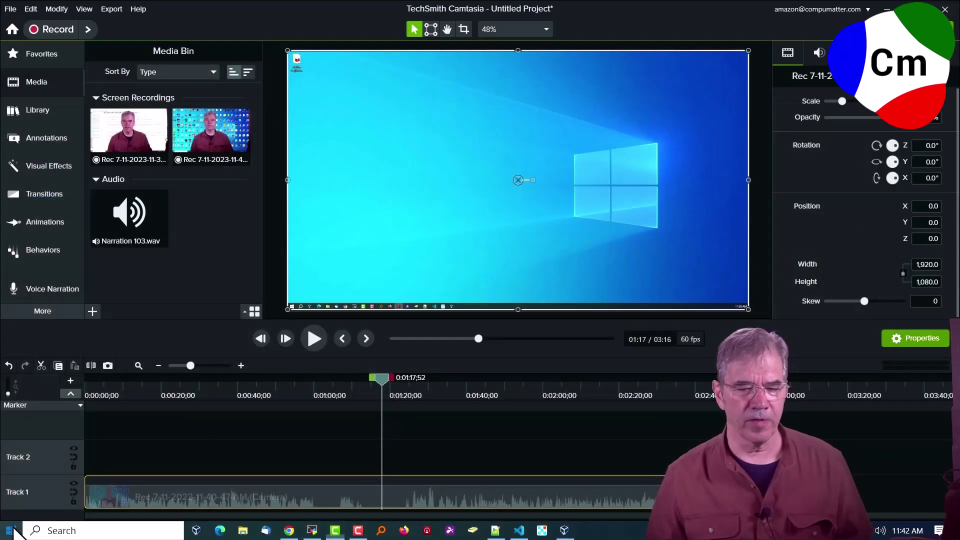
left_click(11, 531)
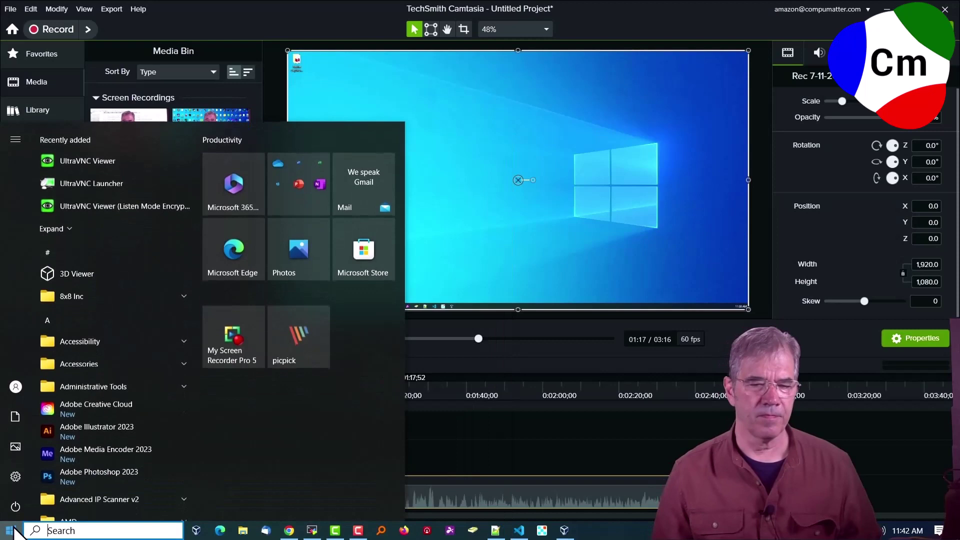
type("aud")
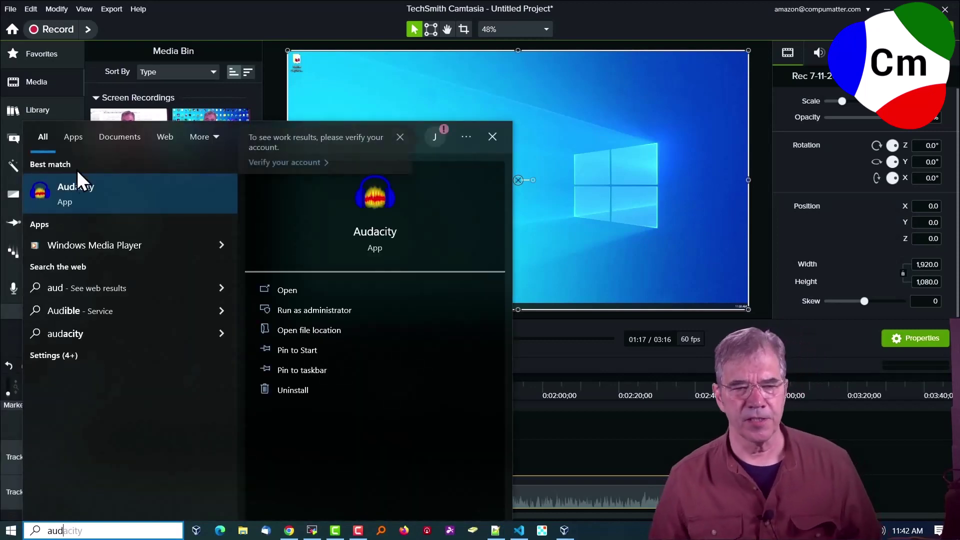
left_click(69, 195)
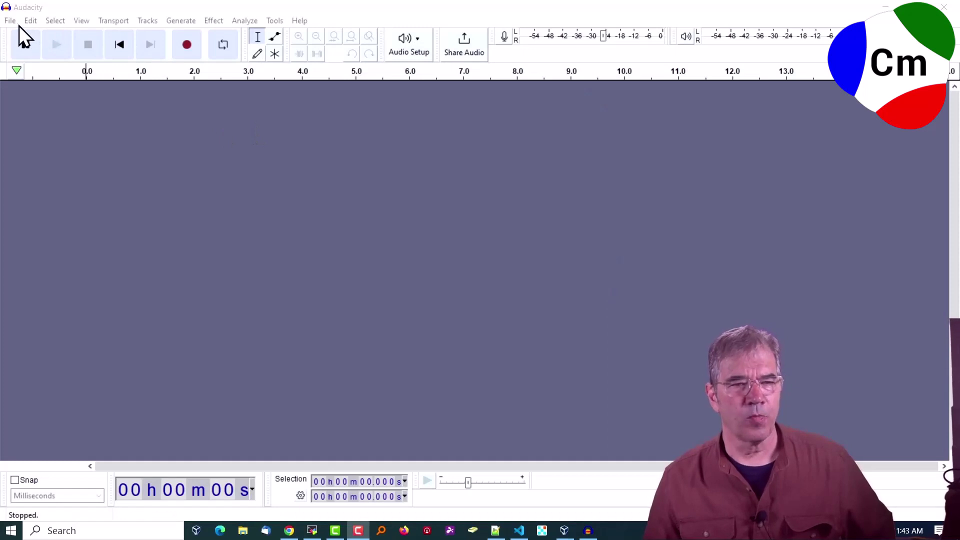
Open testaudio.m4a in Audacity.
left_click(11, 20)
left_click(26, 50)
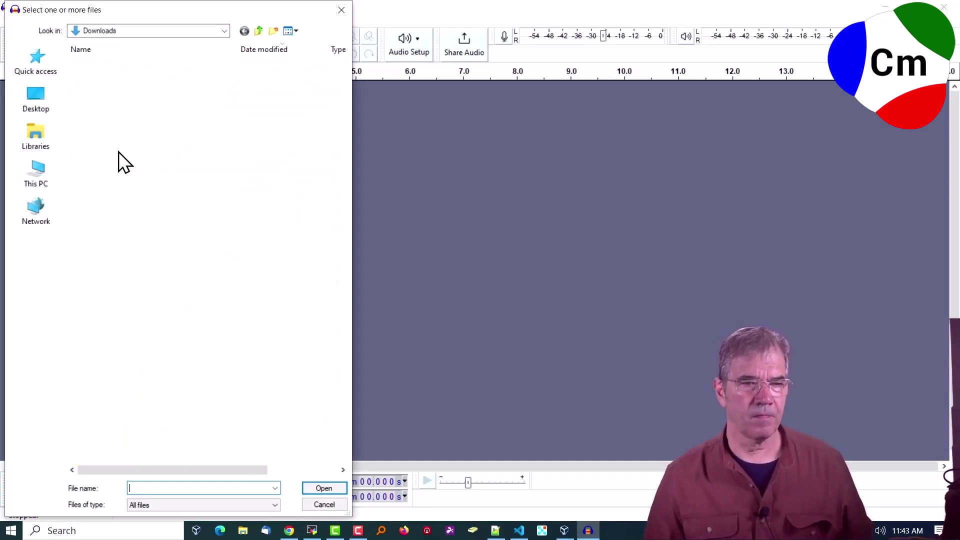
double_click(96, 77)
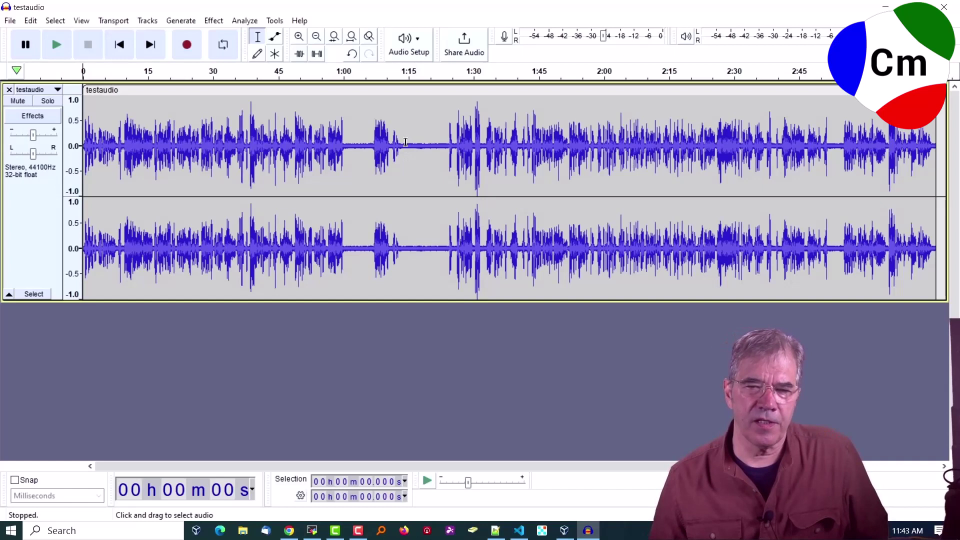
Select the hum-only stretch from about 1:14 to 1:24 and play it back.
left_click_drag(405, 142, 447, 144)
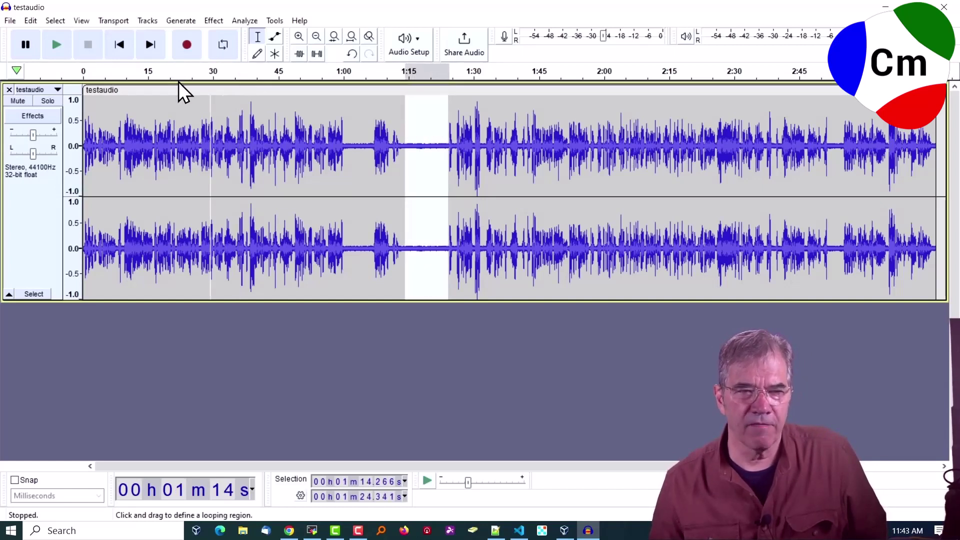
left_click(56, 44)
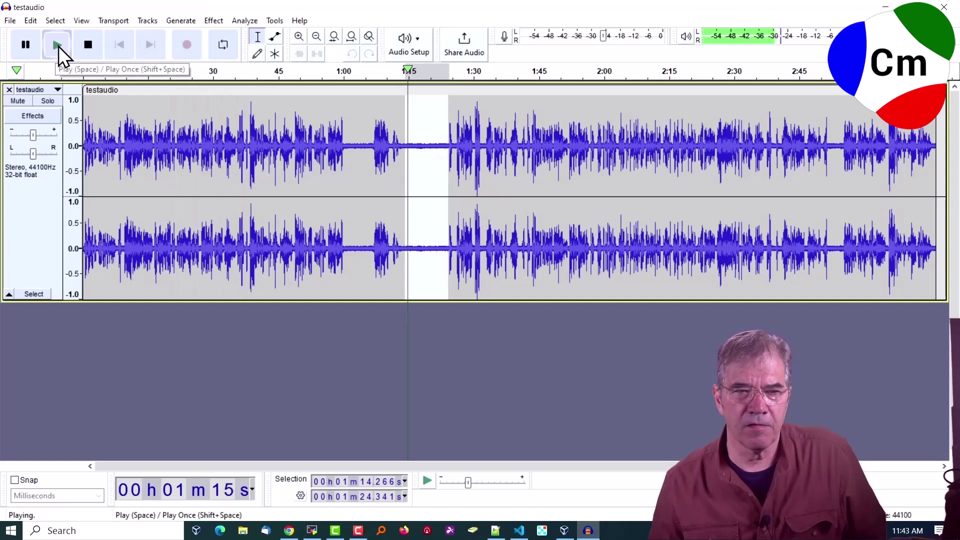
left_click(86, 45)
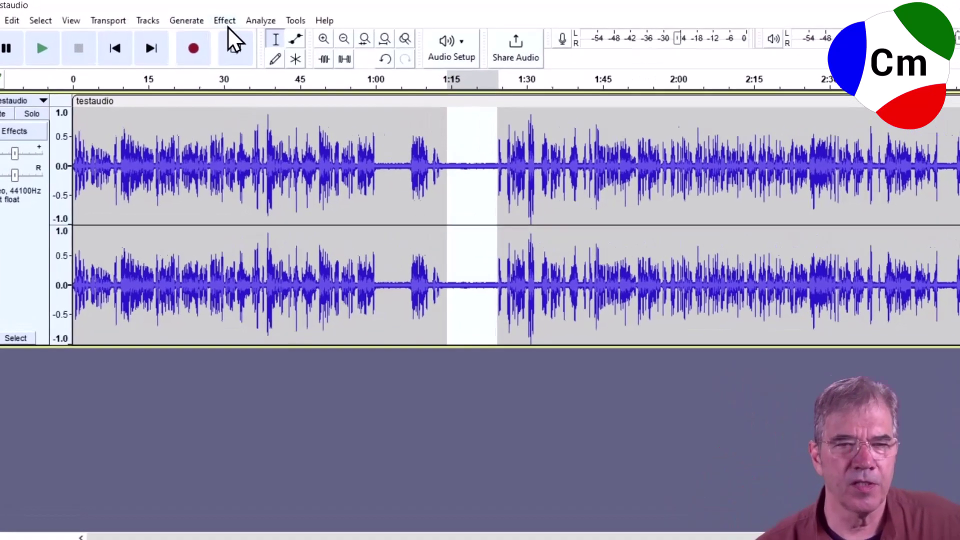
Capture a Noise Reduction noise profile from the selected hum-only stretch.
left_click(214, 22)
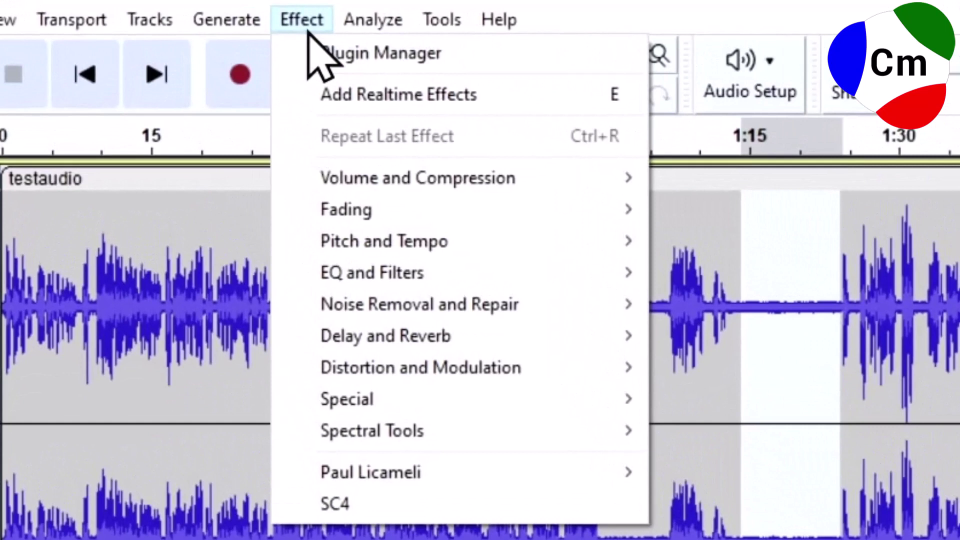
mouse_move(375, 320)
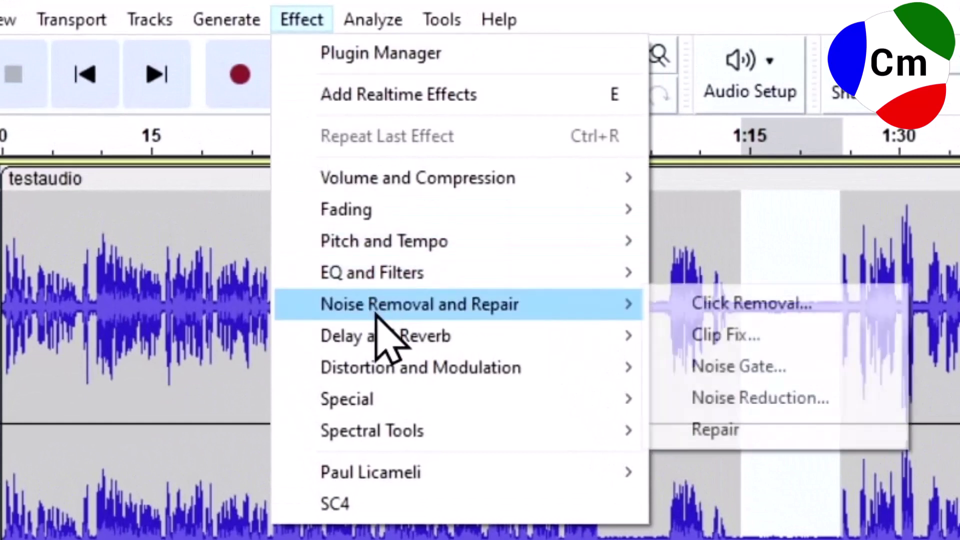
left_click(743, 400)
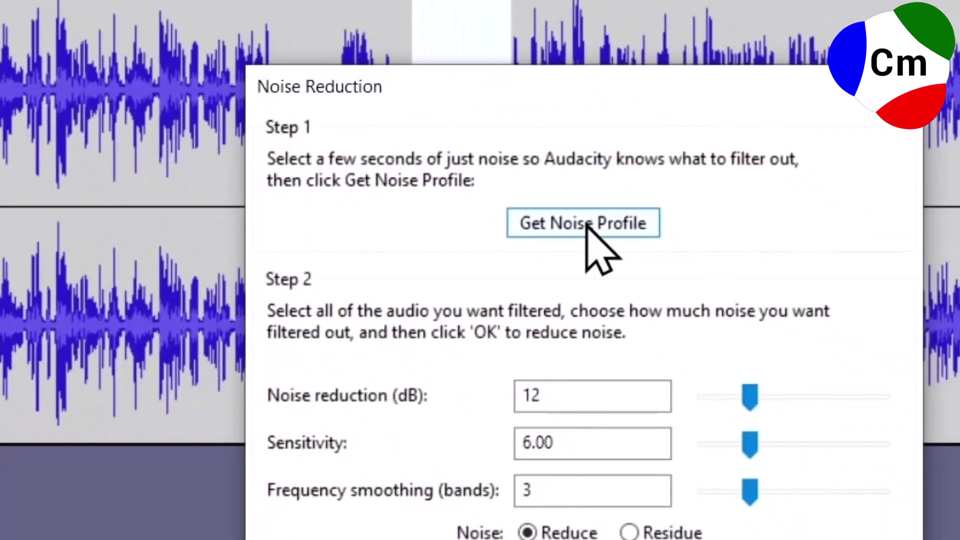
left_click(830, 397)
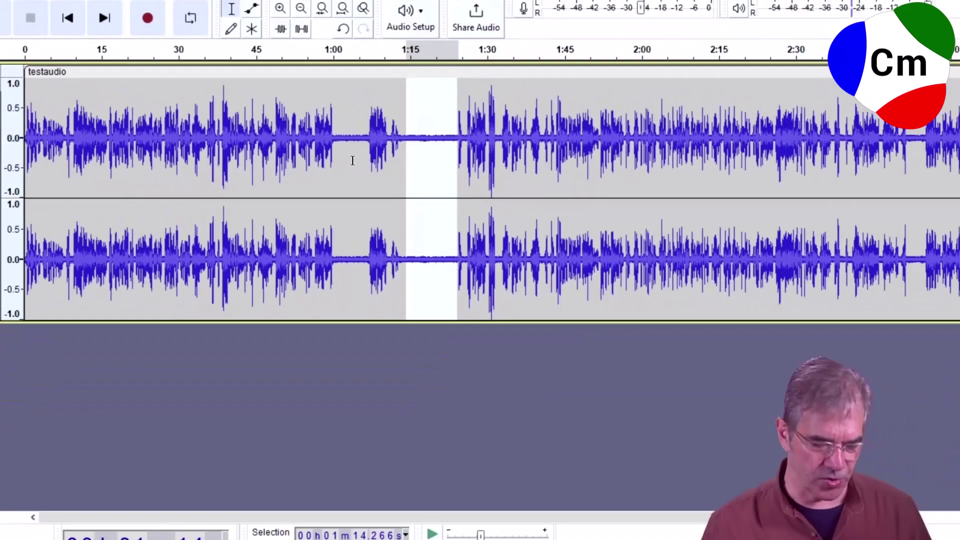
Select the entire testaudio track and apply Noise Reduction to it.
left_click(309, 154)
key("ctrl+a")
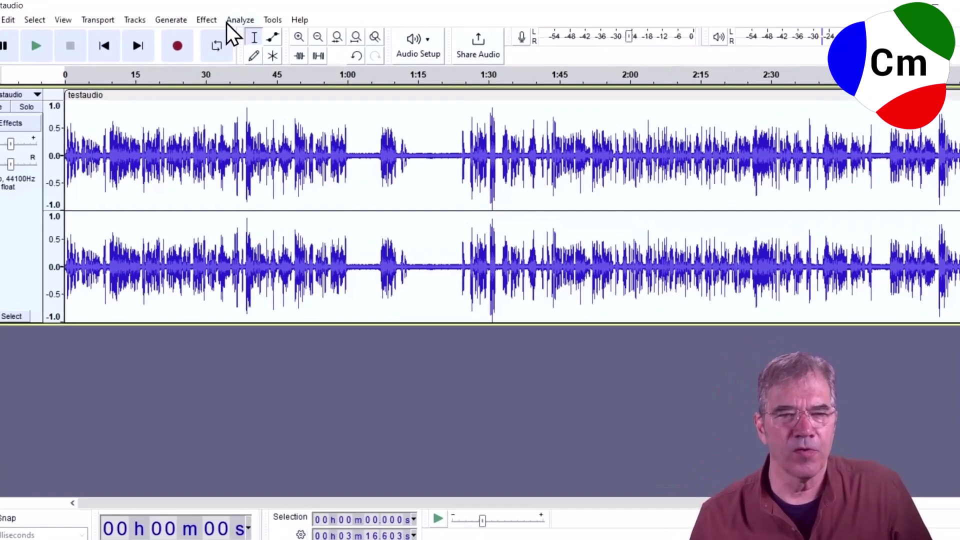
left_click(206, 19)
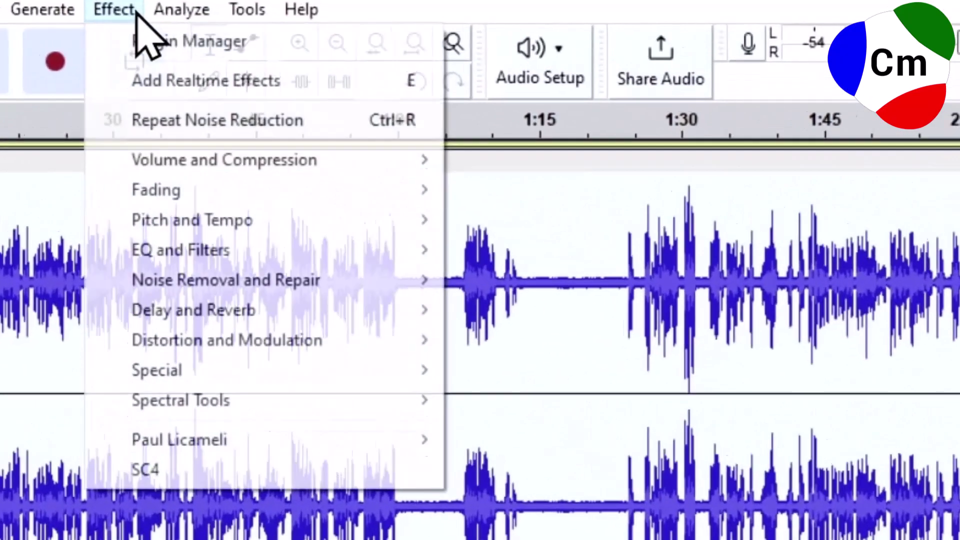
mouse_move(248, 160)
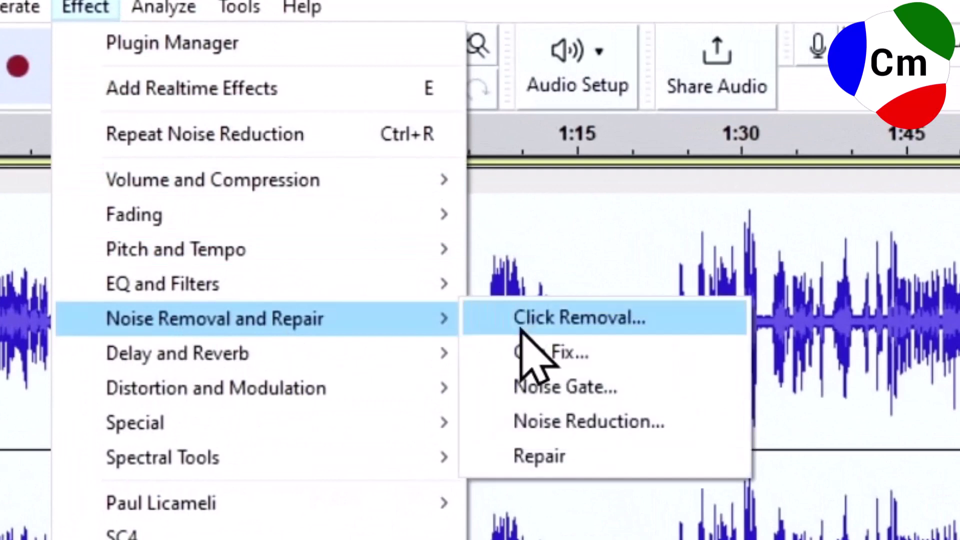
left_click(552, 418)
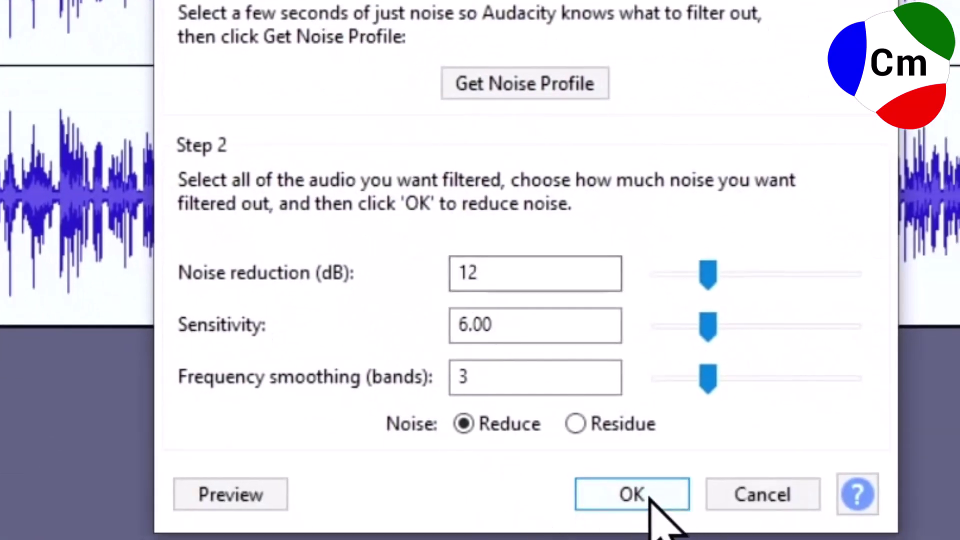
left_click(646, 499)
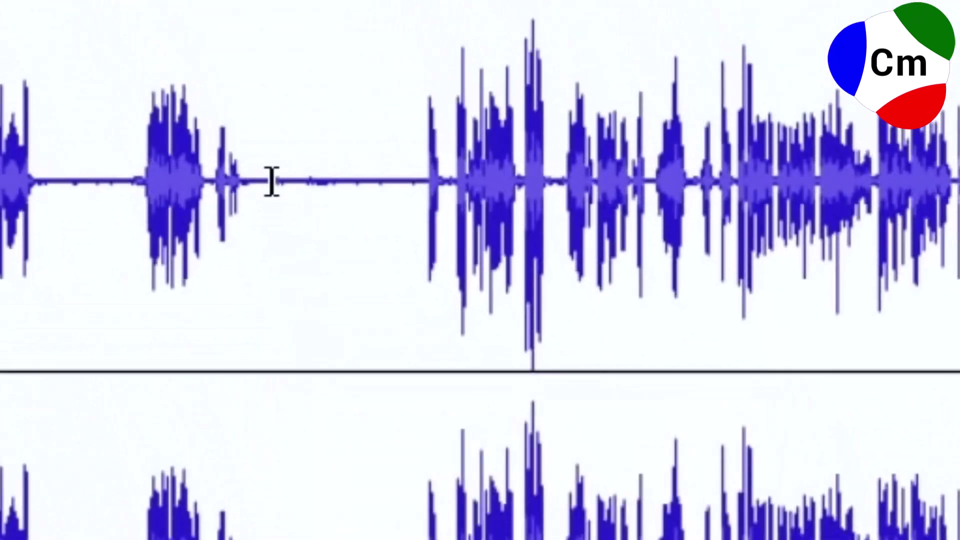
Play a quiet gap between spoken phrases to confirm the hum is gone.
left_click_drag(249, 177, 420, 175)
key("space")
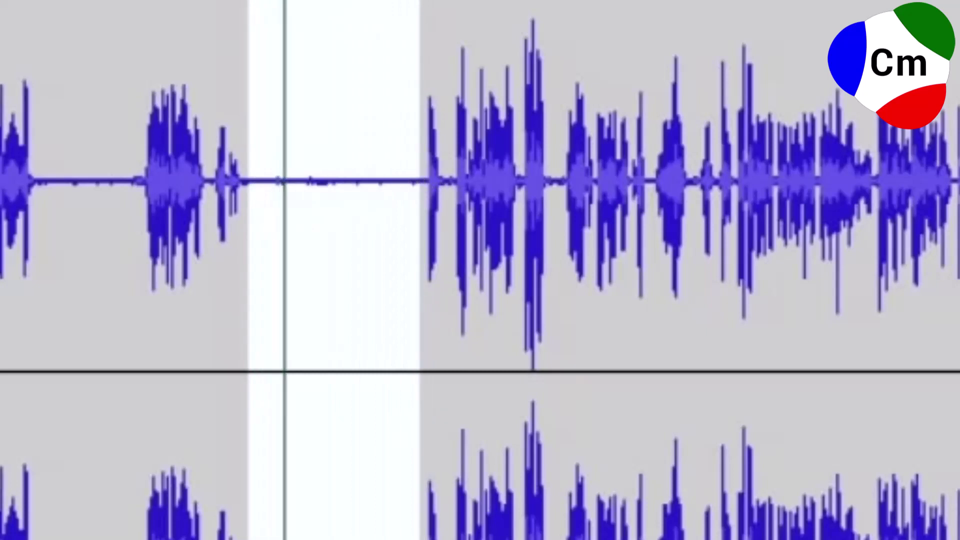
key("space")
key("space")
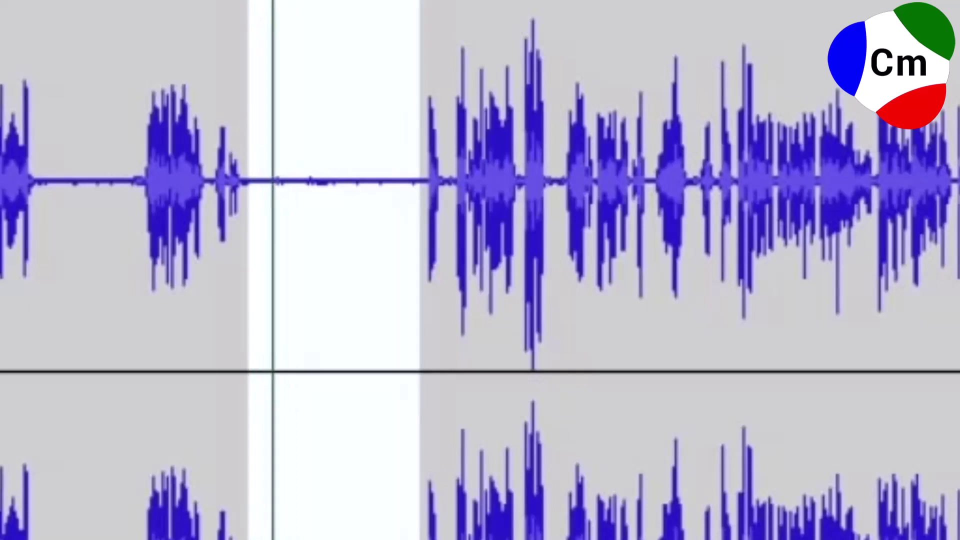
key("space")
key("ctrl+shift+a")
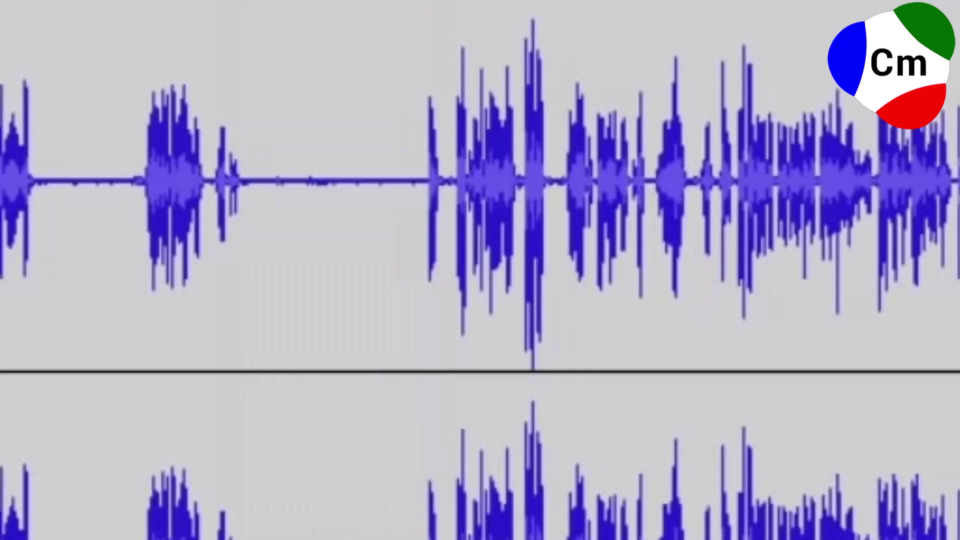
Export the noise-reduced testaudio to Downloads with the Standard preset, then close Audacity without saving.
left_click(38, 78)
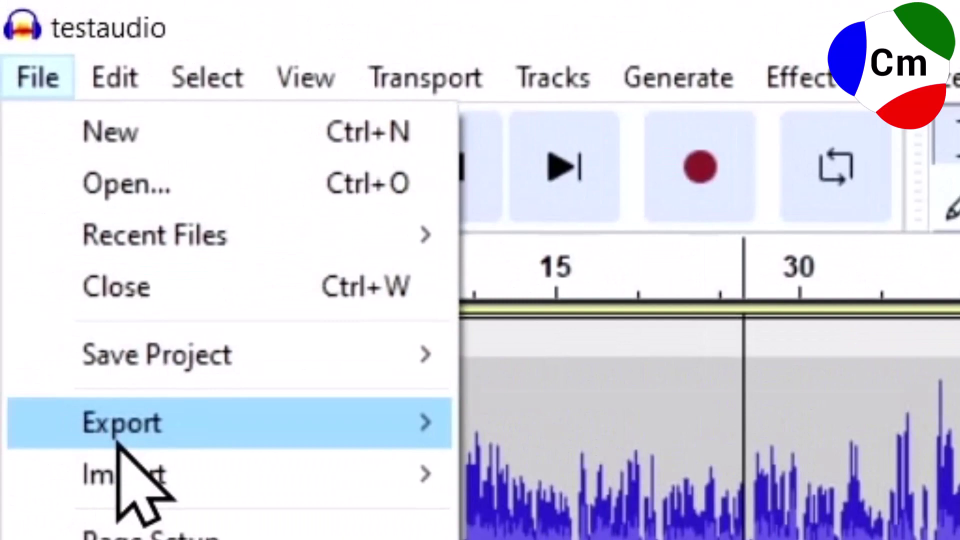
mouse_move(120, 435)
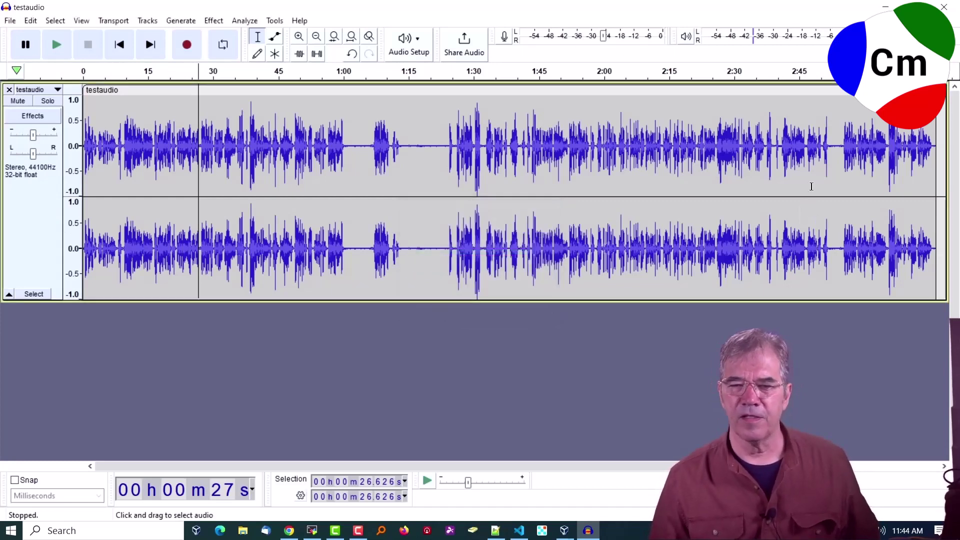
left_click(944, 7)
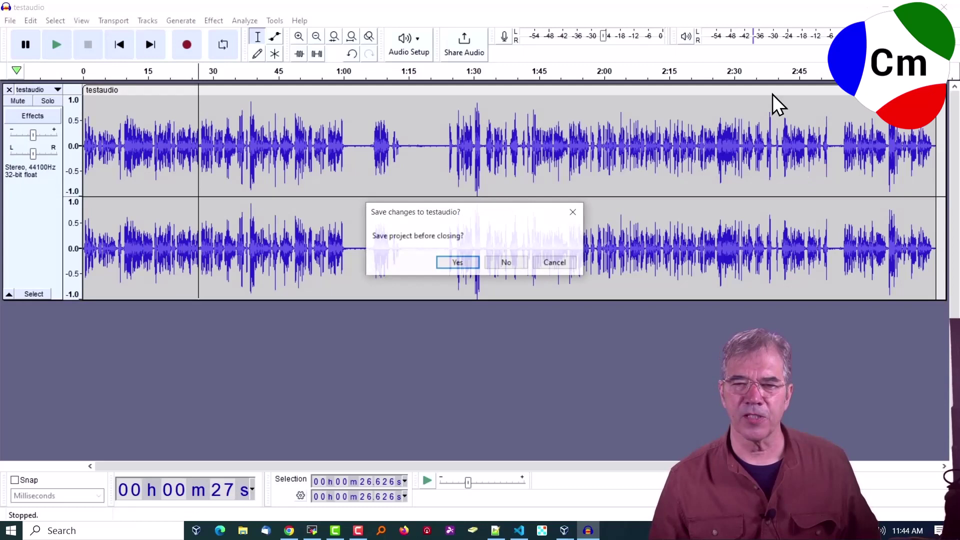
left_click(506, 262)
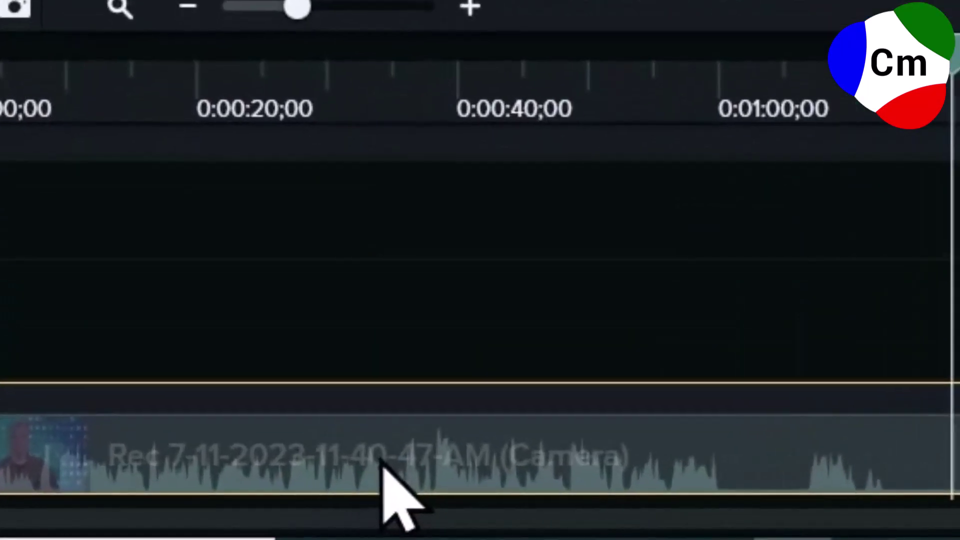
Mute the Track 1 camera clip, import testaudio.mp3 onto Track 2, and set the playhead near 1:20.
right_click(220, 499)
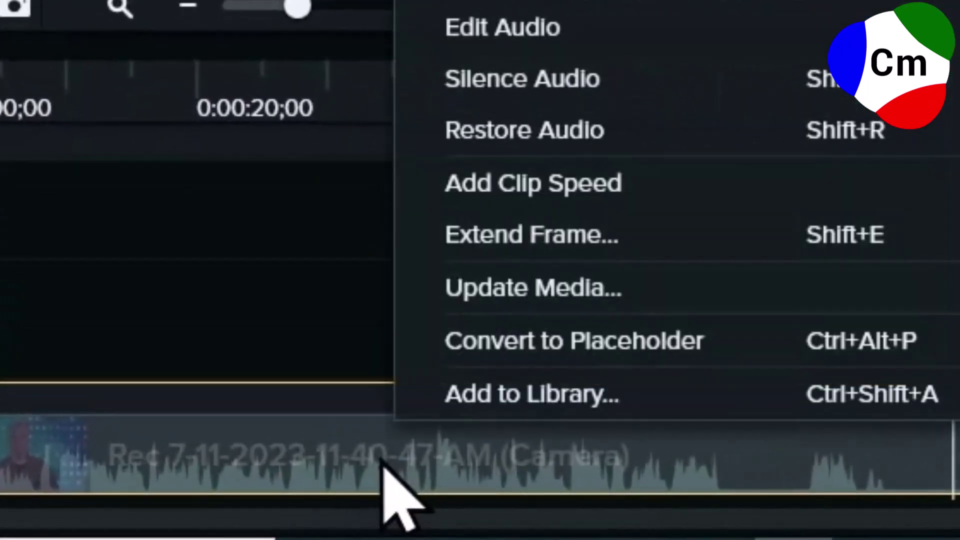
left_click(584, 83)
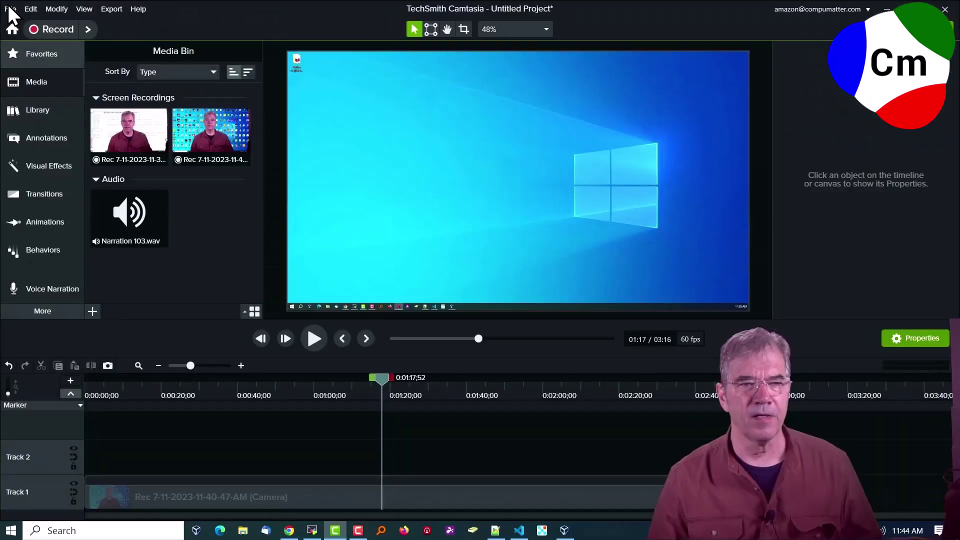
left_click(10, 10)
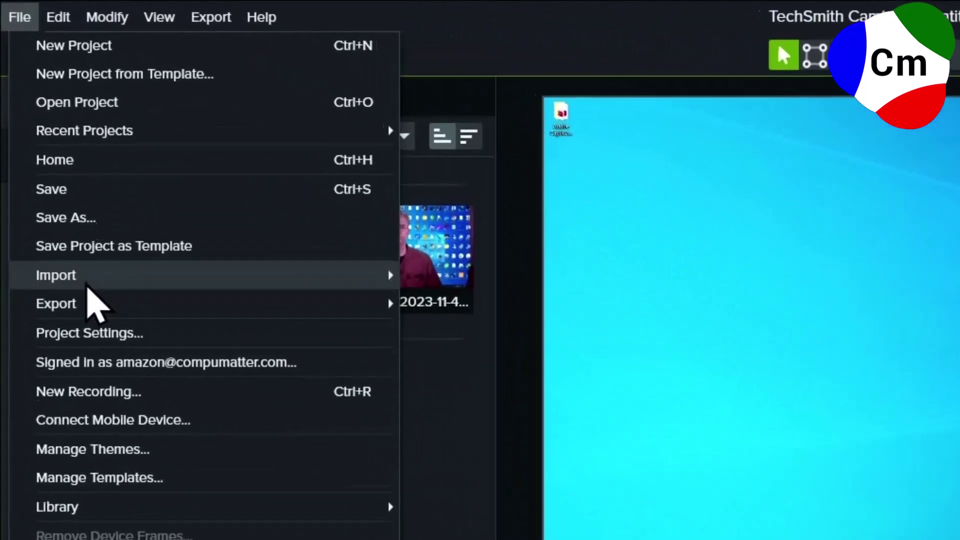
mouse_move(46, 149)
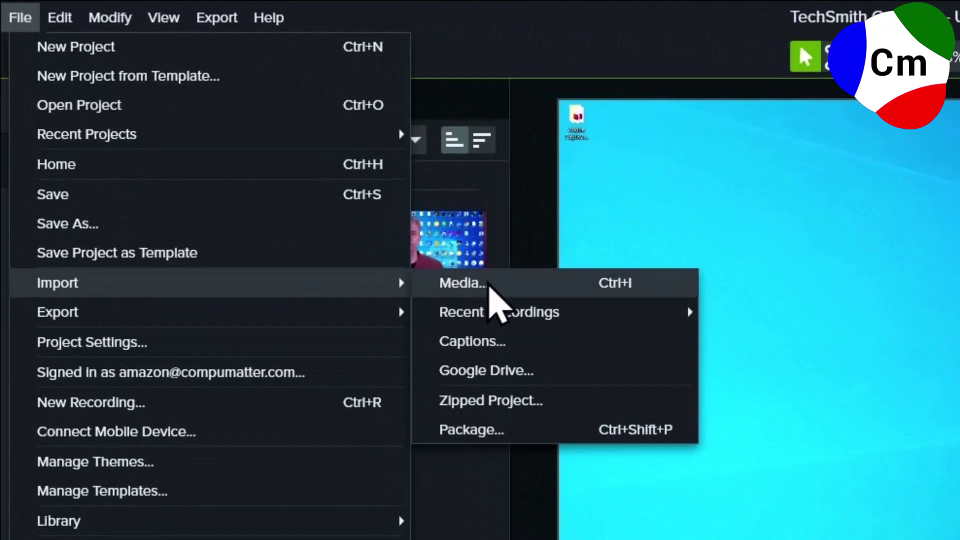
left_click(463, 283)
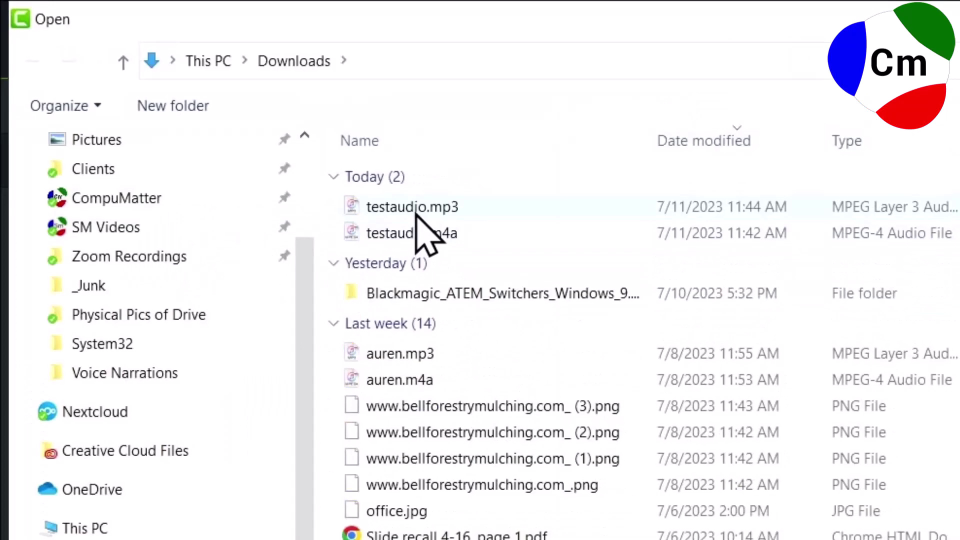
double_click(416, 210)
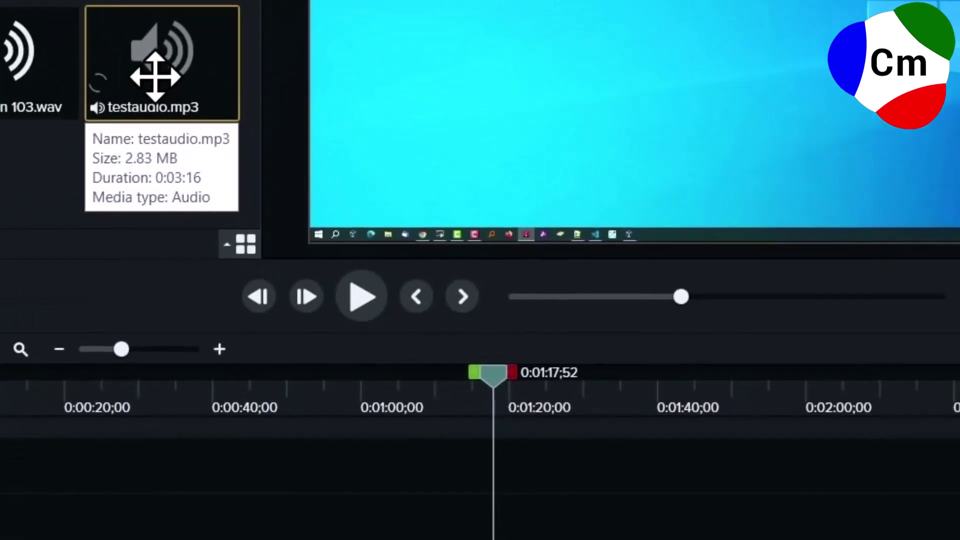
left_click_drag(155, 75, 27, 530)
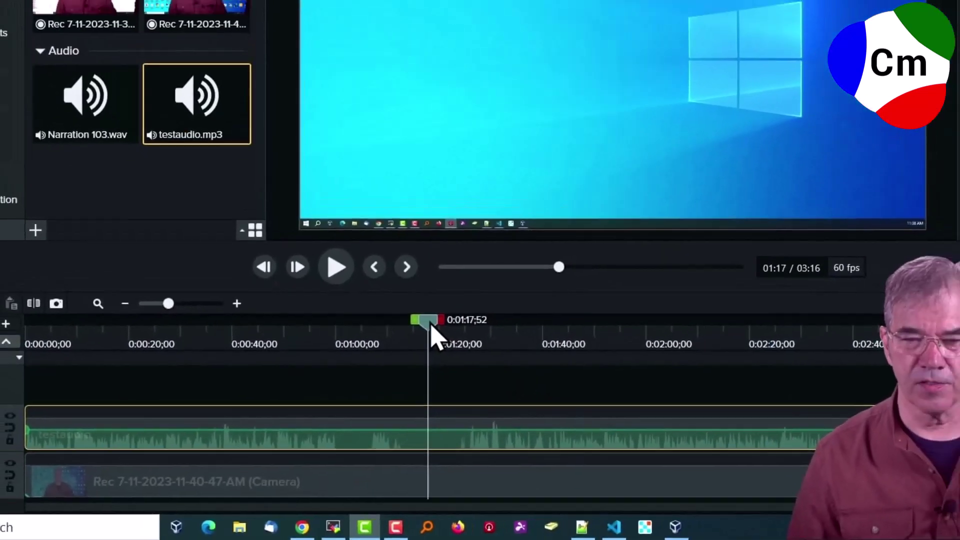
mouse_move(431, 325)
left_mouse_down()
mouse_move(474, 317)
mouse_move(438, 332)
left_mouse_up()
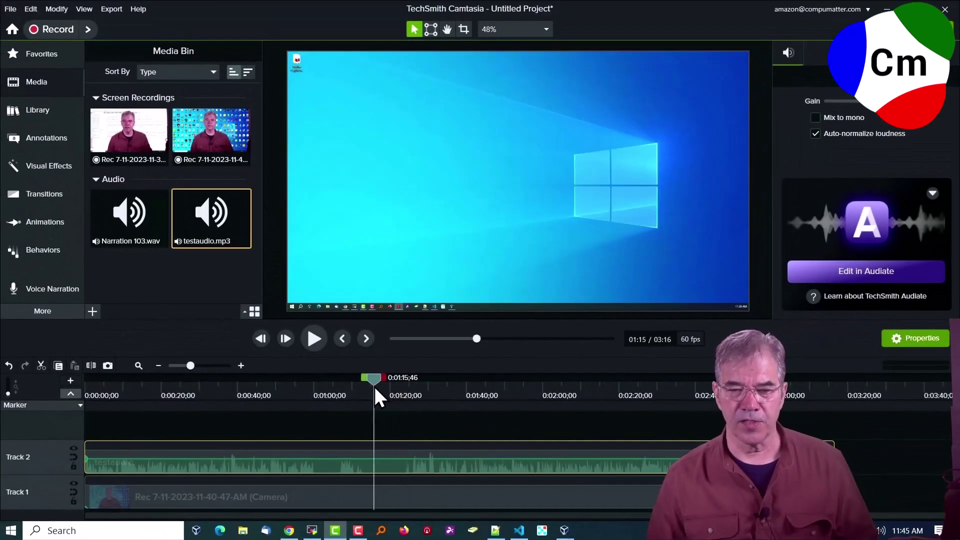
Play the project with the noise-reduced audio and lower the system volume to about 34.
left_click(312, 347)
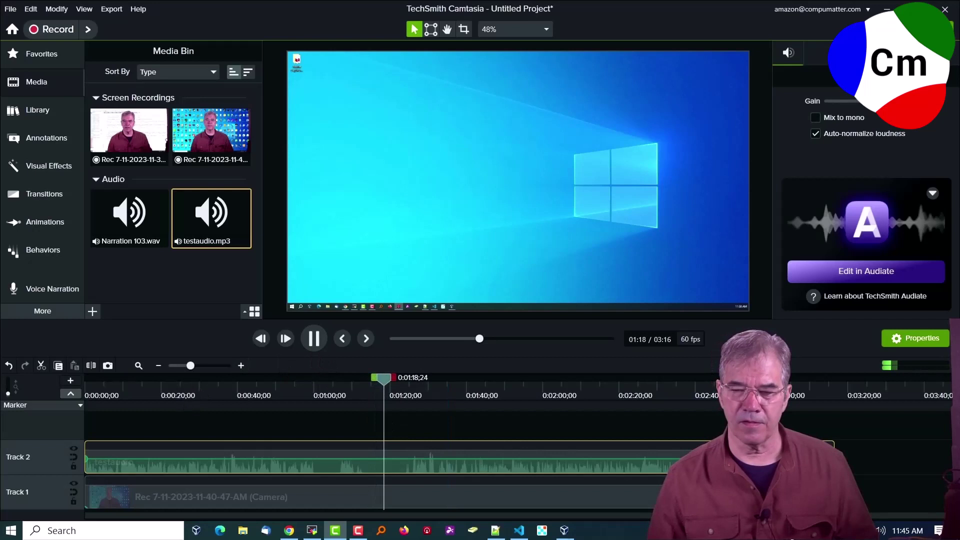
left_click(881, 530)
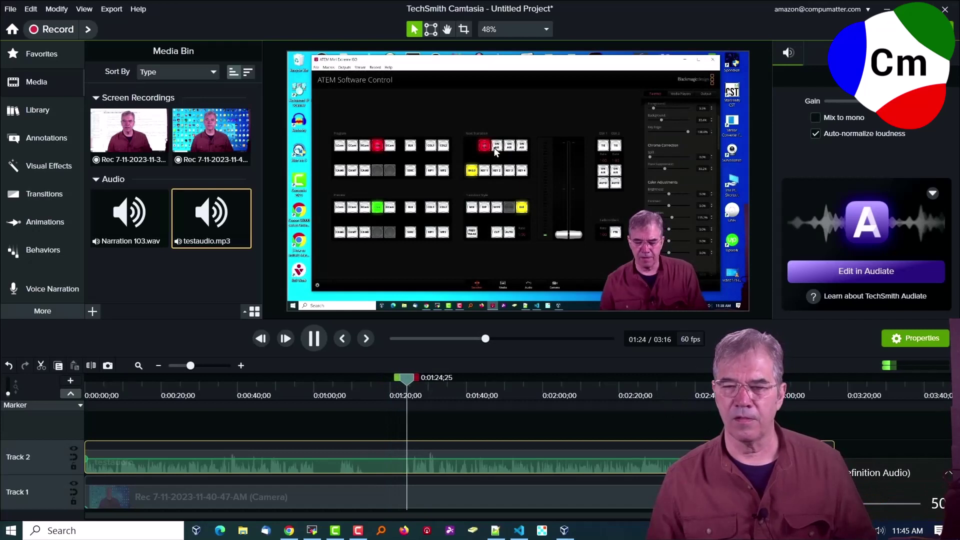
left_click(665, 374)
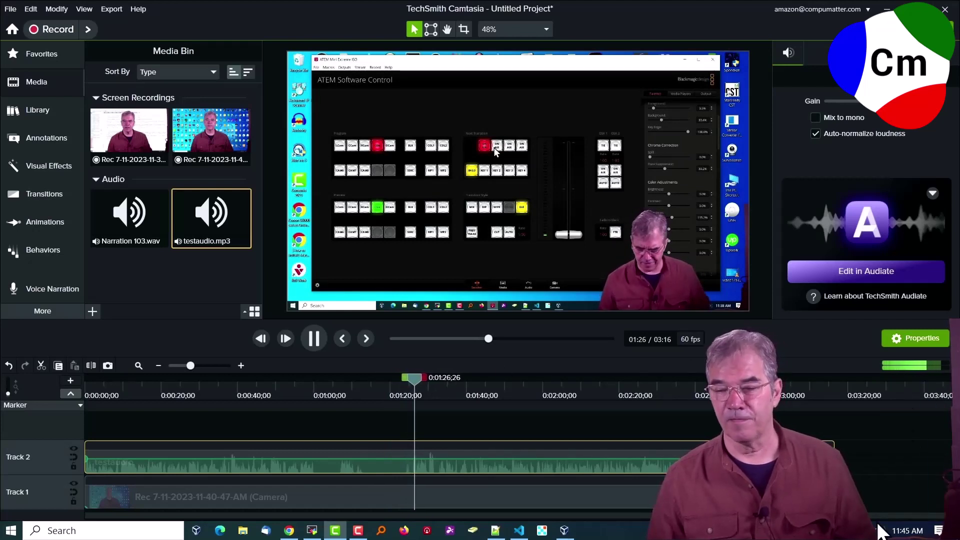
left_click(881, 530)
left_click_drag(870, 504, 852, 503)
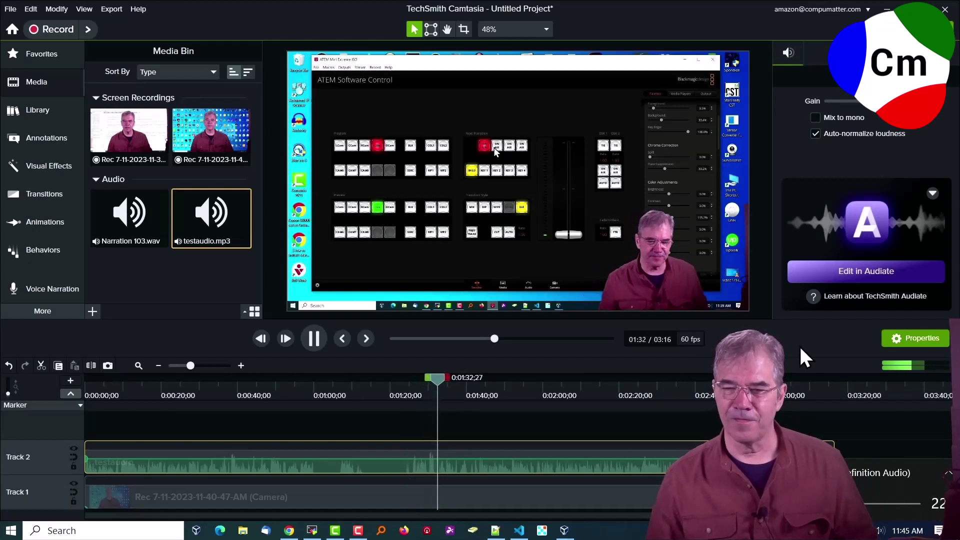
left_click(808, 355)
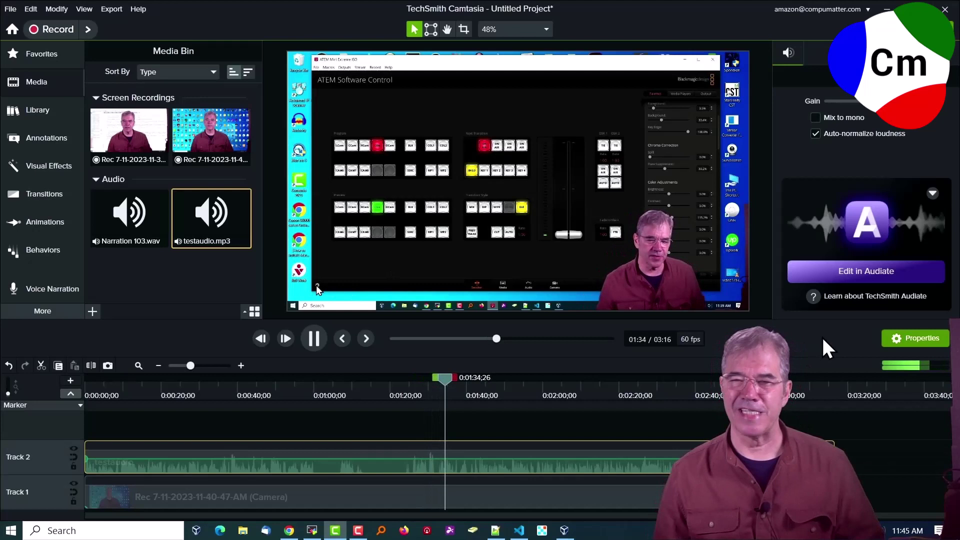